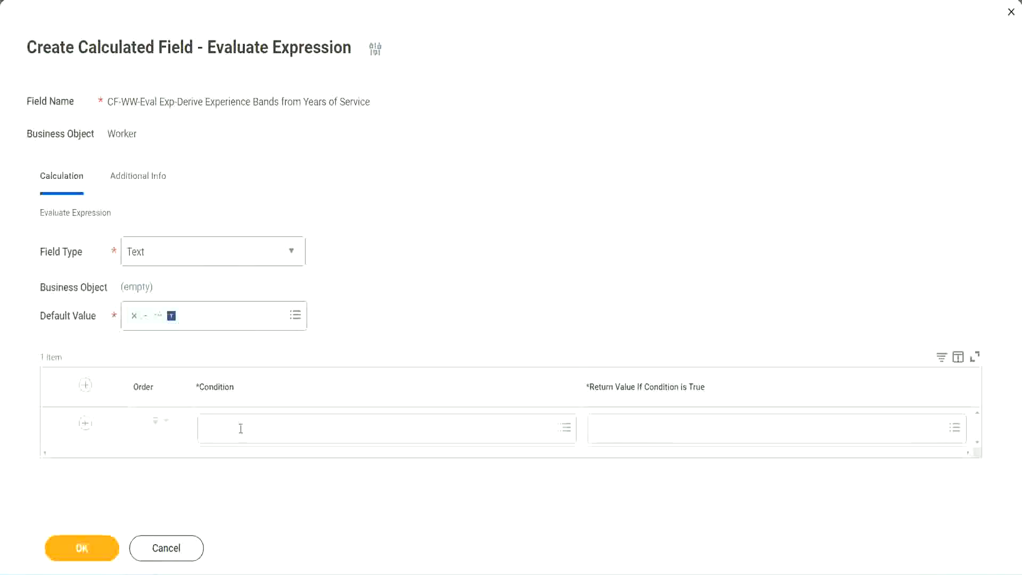
Copy CF-WW-TF-Length of Service between 0 and 7 years from the Notepad++ notes and set it as the first row's condition
{"action": "left_click", "coordinate": [241, 429]}
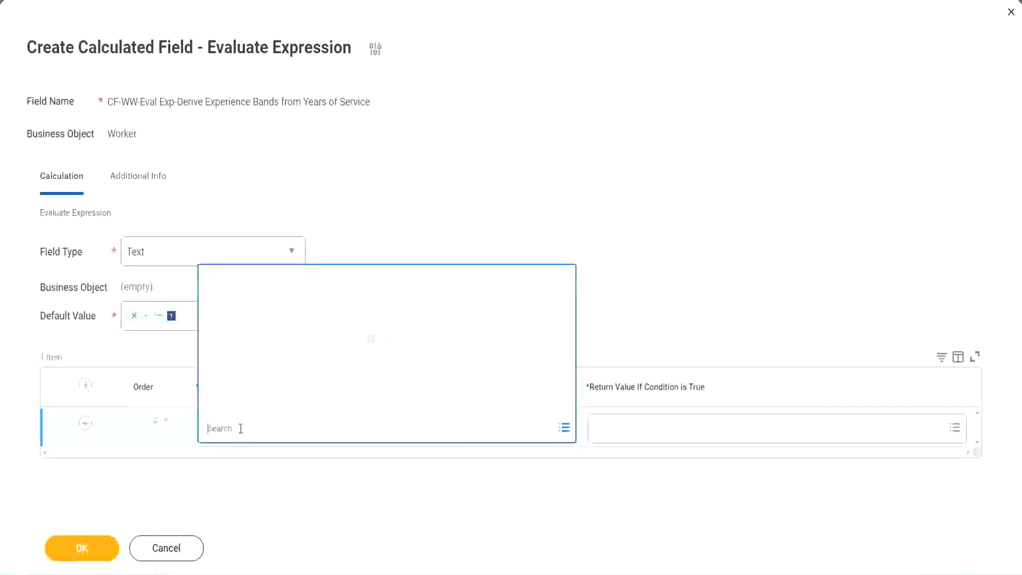
{"action": "left_click", "coordinate": [392, 242]}
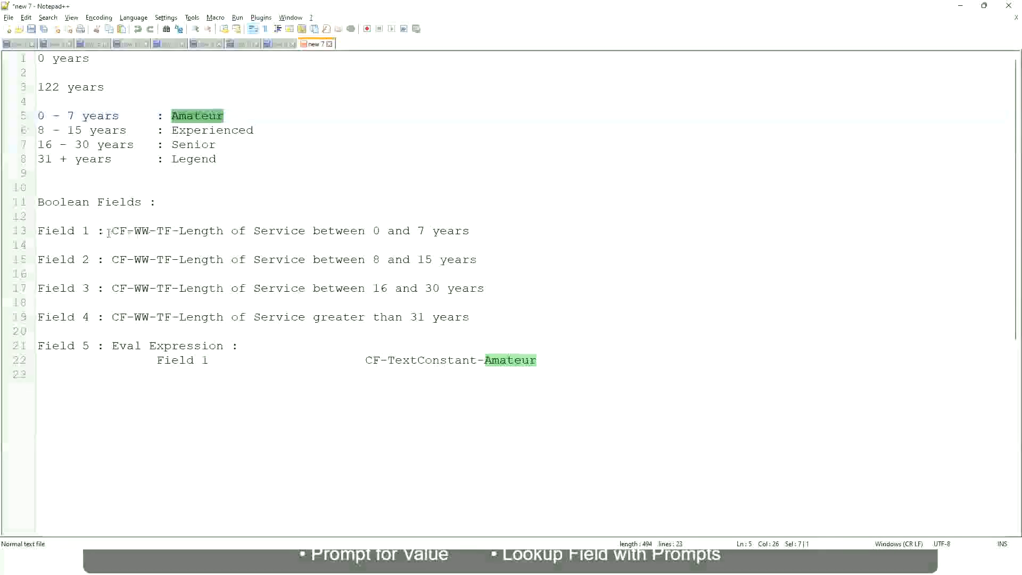
{"action": "left_click_drag", "start_coordinate": [115, 230], "coordinate": [471, 235]}
{"action": "key", "text": "ctrl+c"}
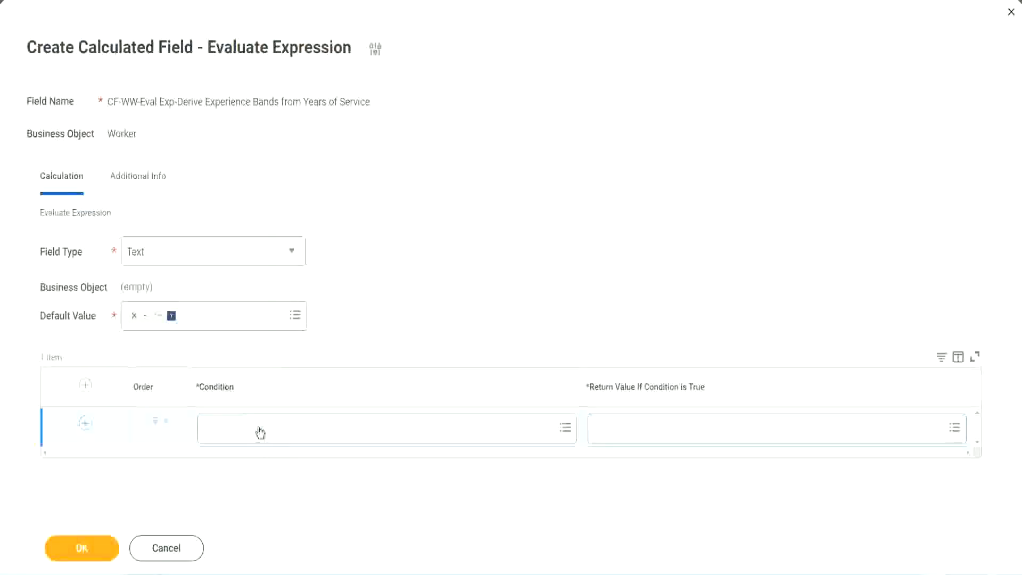
{"action": "left_click", "coordinate": [260, 433]}
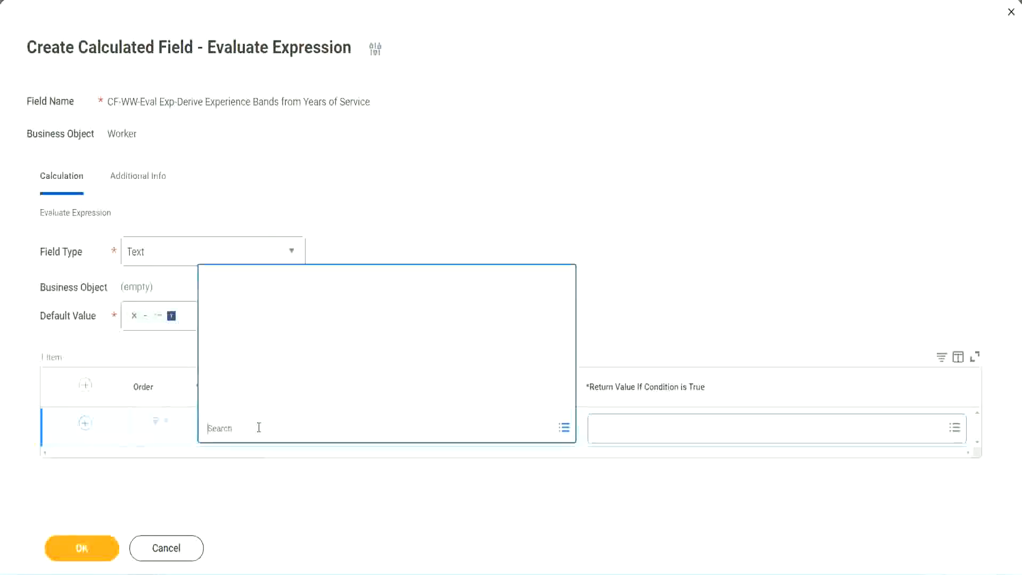
{"action": "key", "text": "ctrl+v"}
{"action": "key", "text": "Return"}
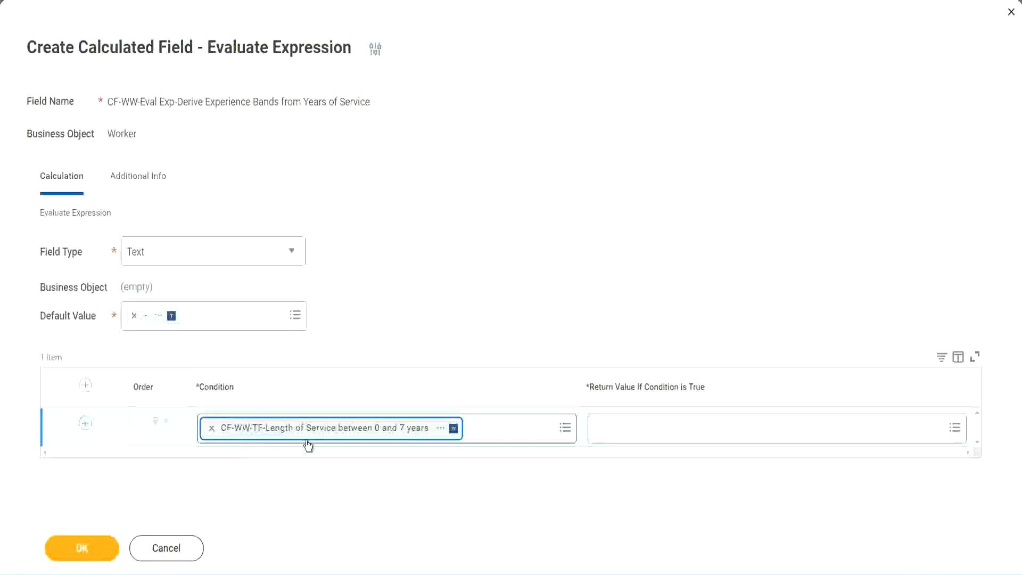
{"action": "left_click", "coordinate": [473, 296]}
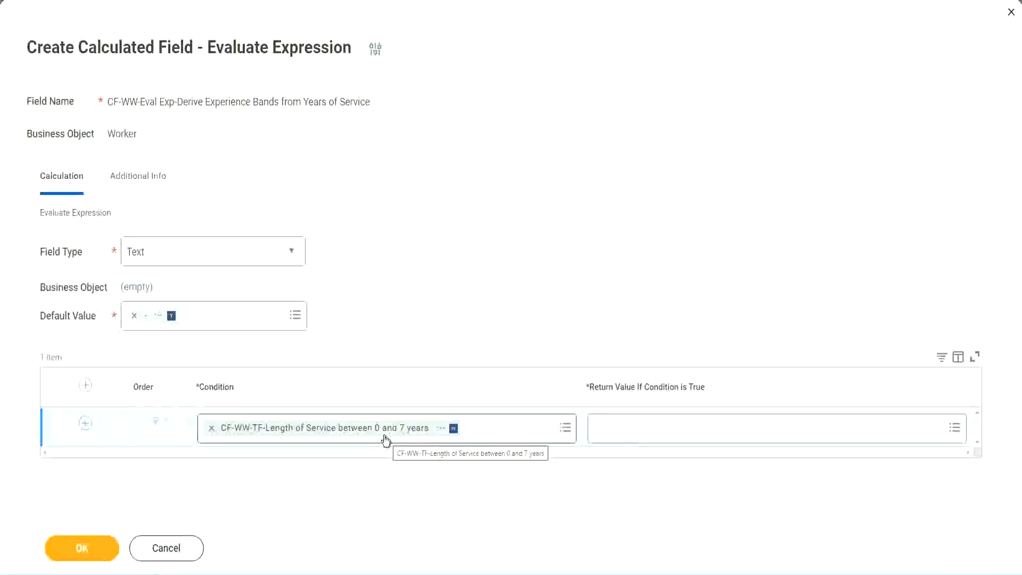
Search the first row's return value options for an existing Amateur field
{"action": "left_click", "coordinate": [663, 432]}
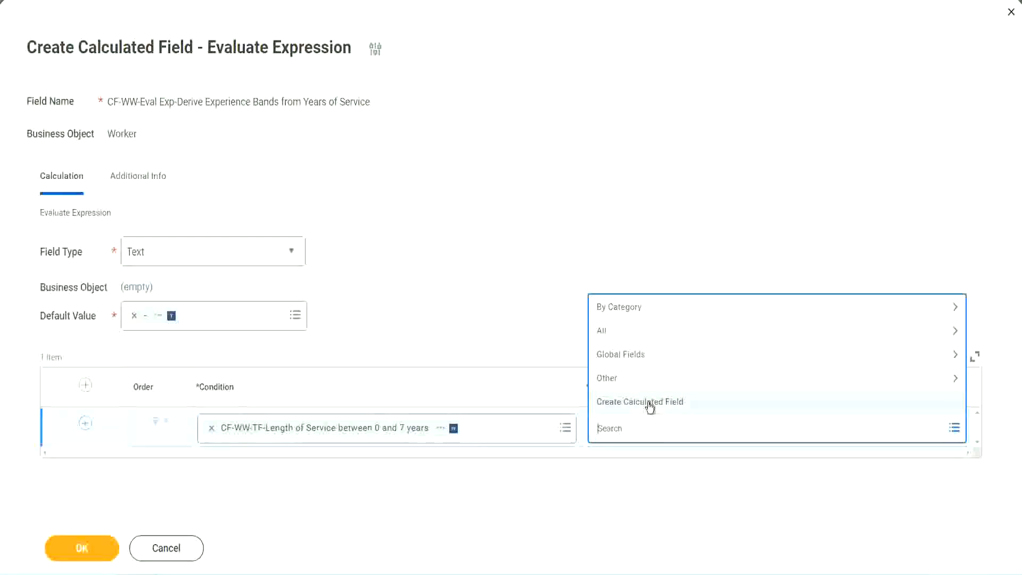
{"action": "left_click", "coordinate": [593, 265]}
{"action": "left_click", "coordinate": [616, 434]}
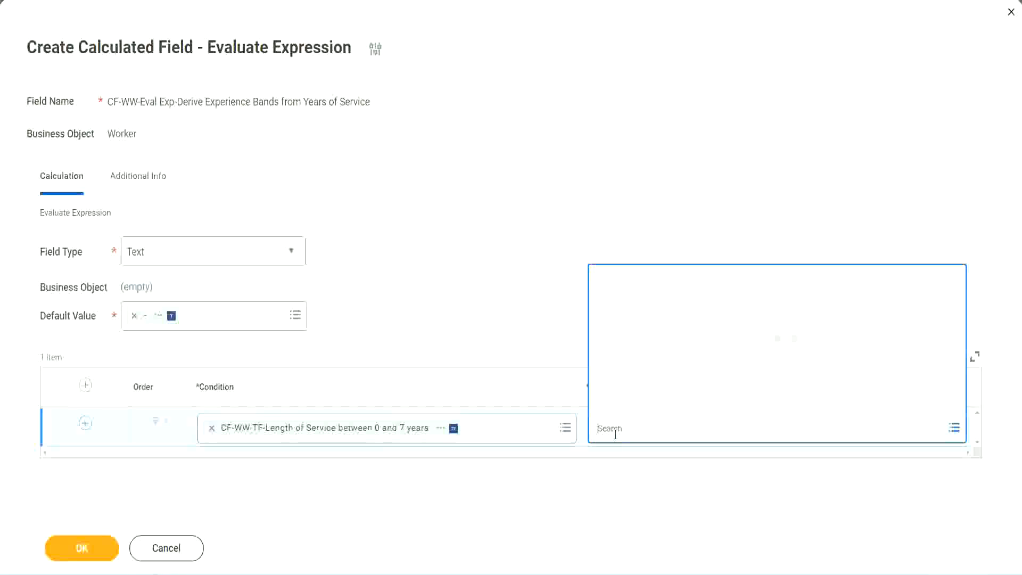
{"action": "type", "text": "Amaterue"}
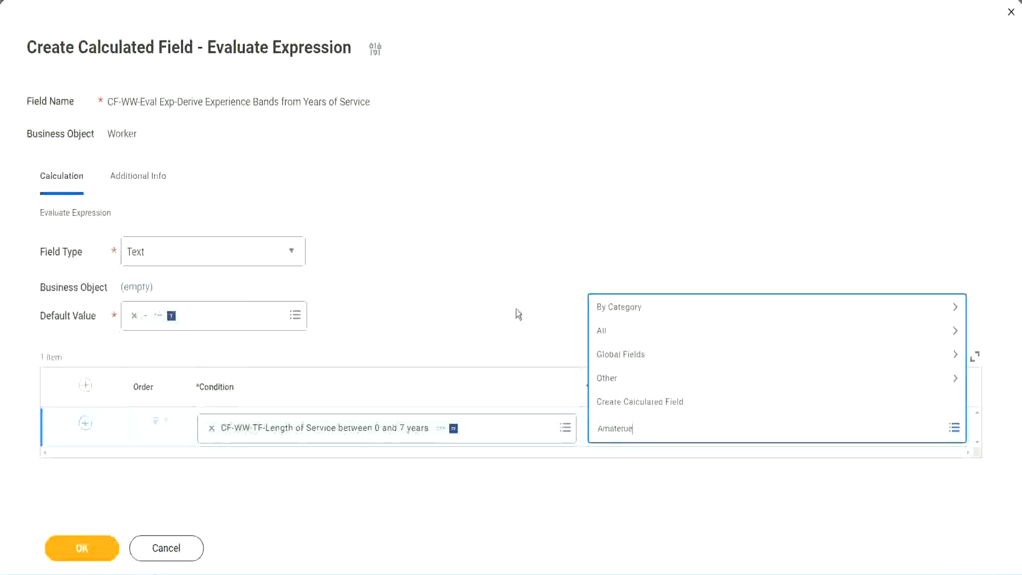
{"action": "key", "text": "Return"}
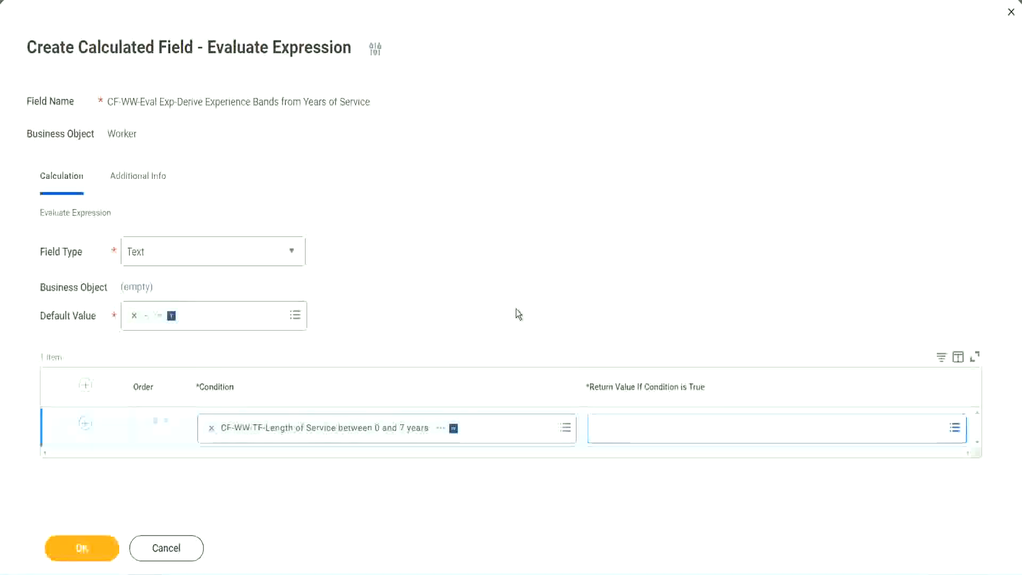
{"action": "left_click", "coordinate": [643, 433]}
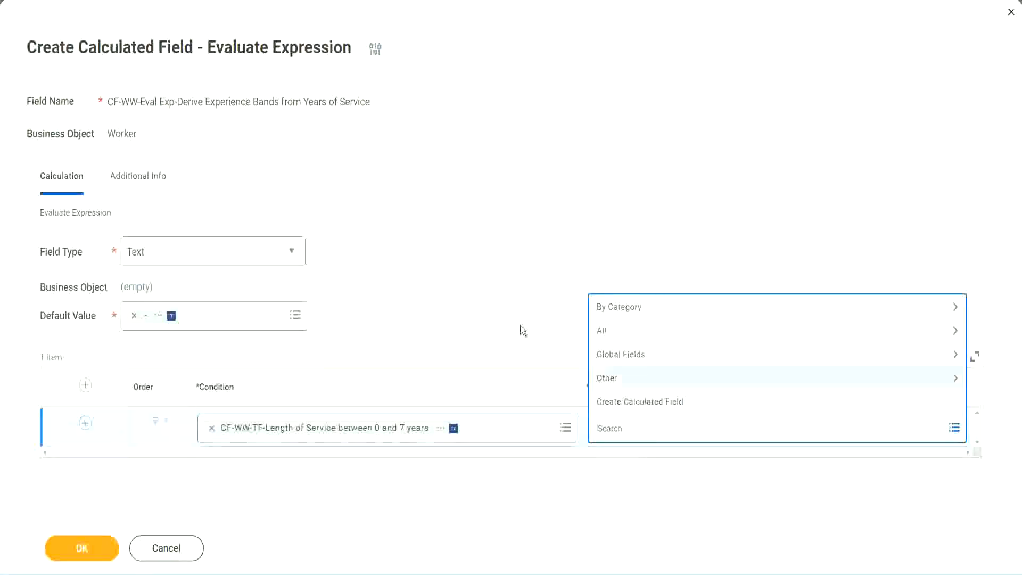
{"action": "left_click", "coordinate": [515, 309]}
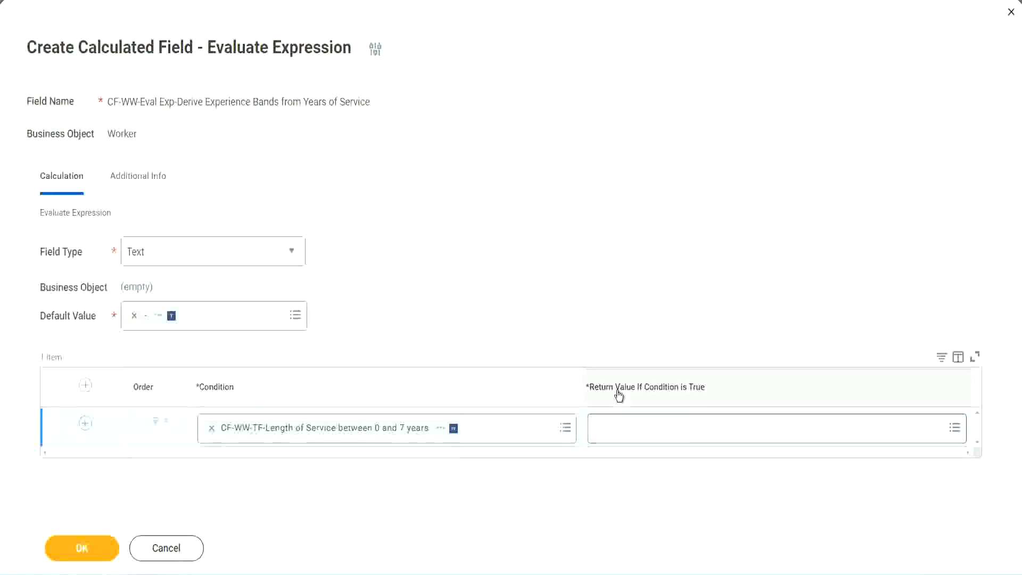
Start a new calculated field from the first row's return value and name it CF-WW-TC-Amateur
{"action": "left_click", "coordinate": [662, 431]}
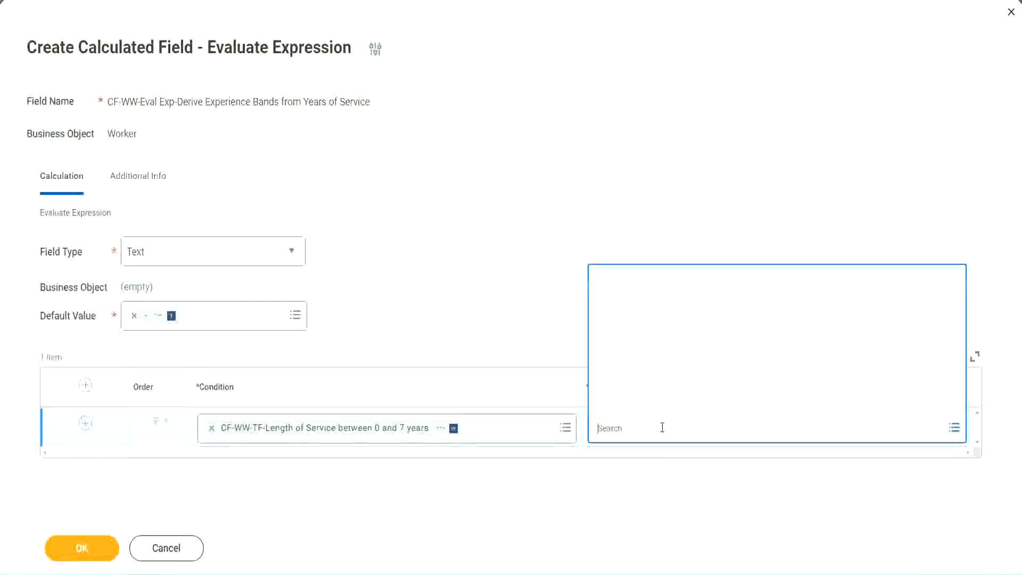
{"action": "left_click", "coordinate": [656, 403]}
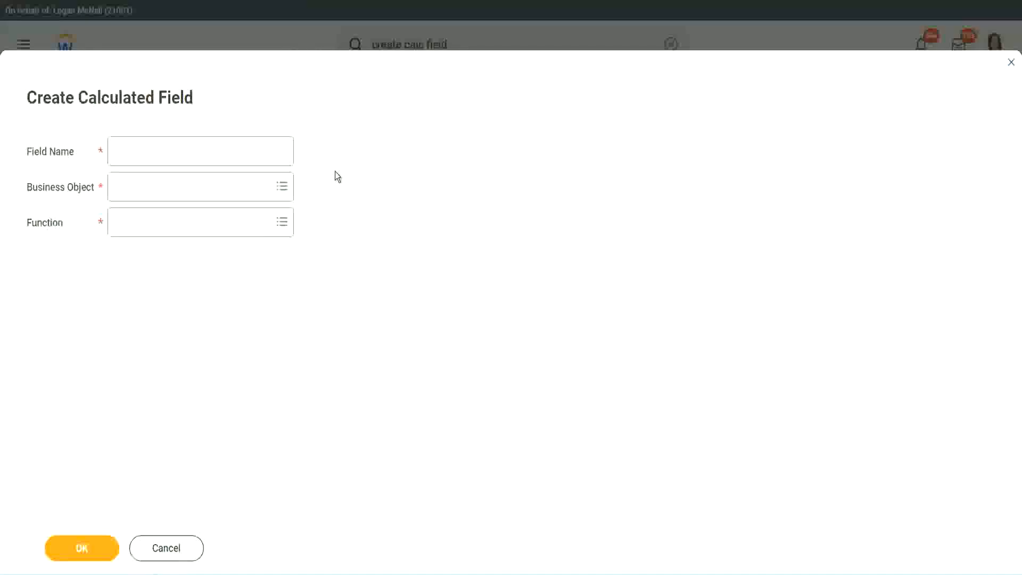
{"action": "left_click", "coordinate": [126, 152]}
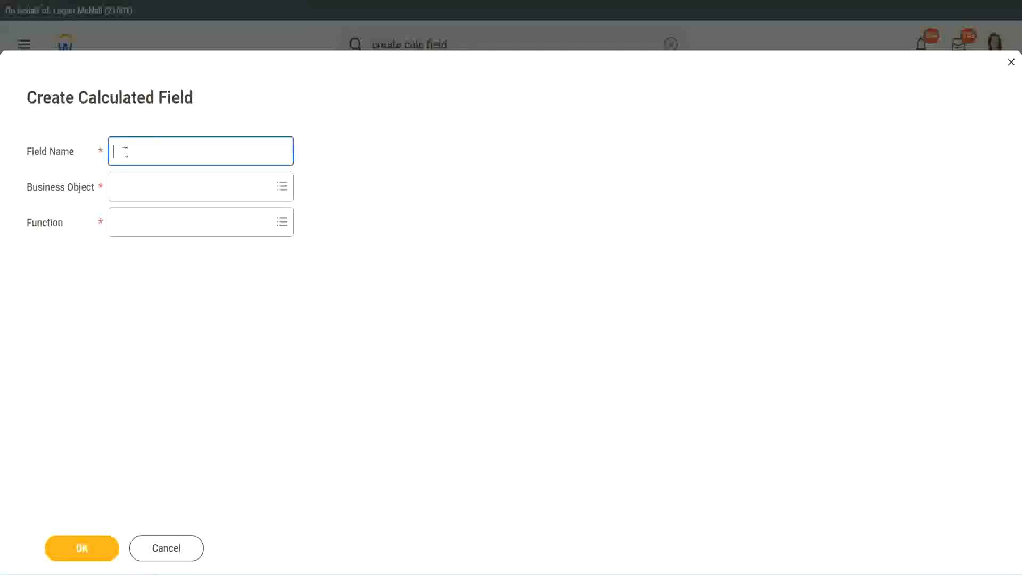
{"action": "type", "text": "CFTC-Am"}
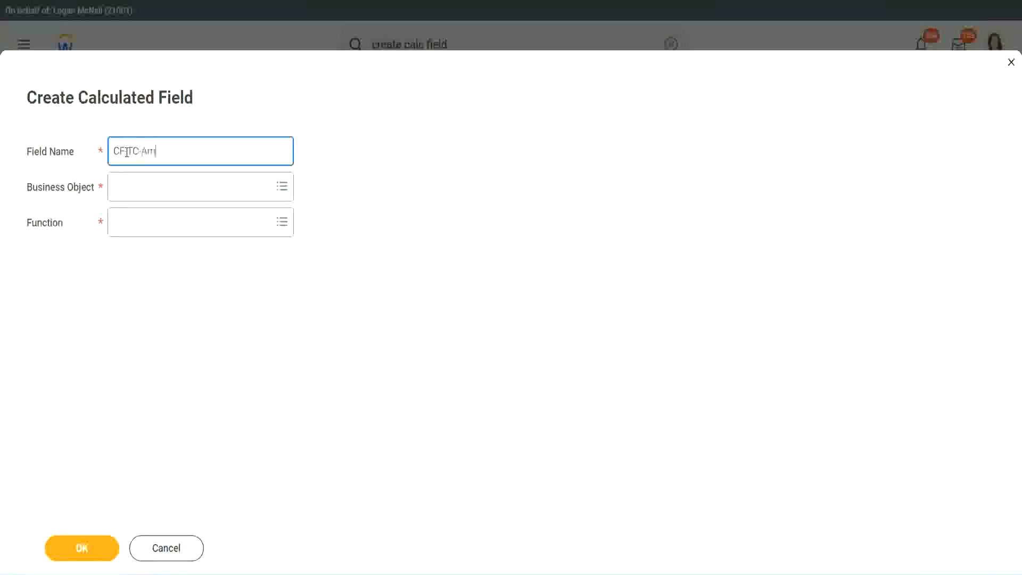
{"action": "type", "text": "ateur"}
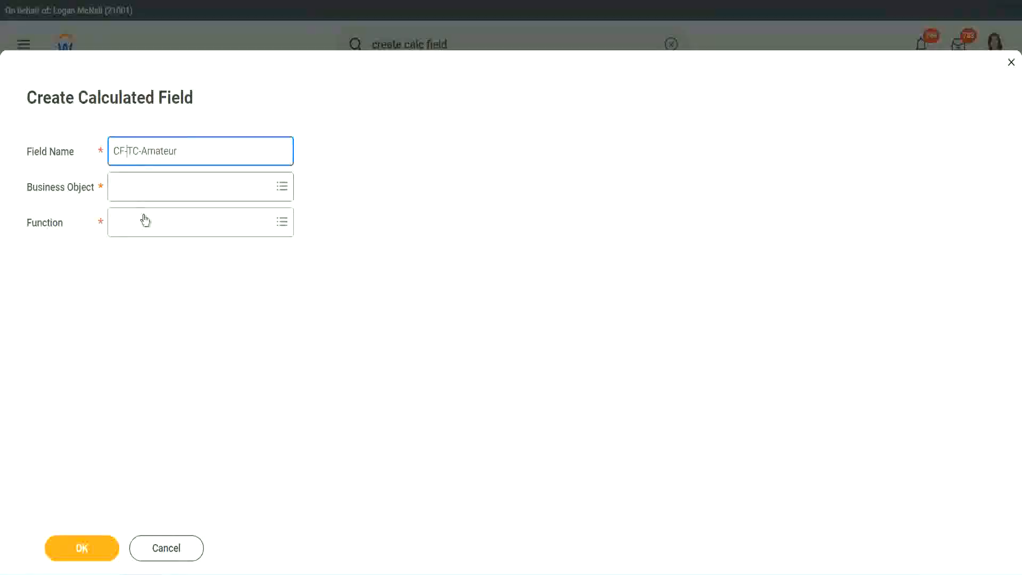
{"action": "type", "text": "WW-"}
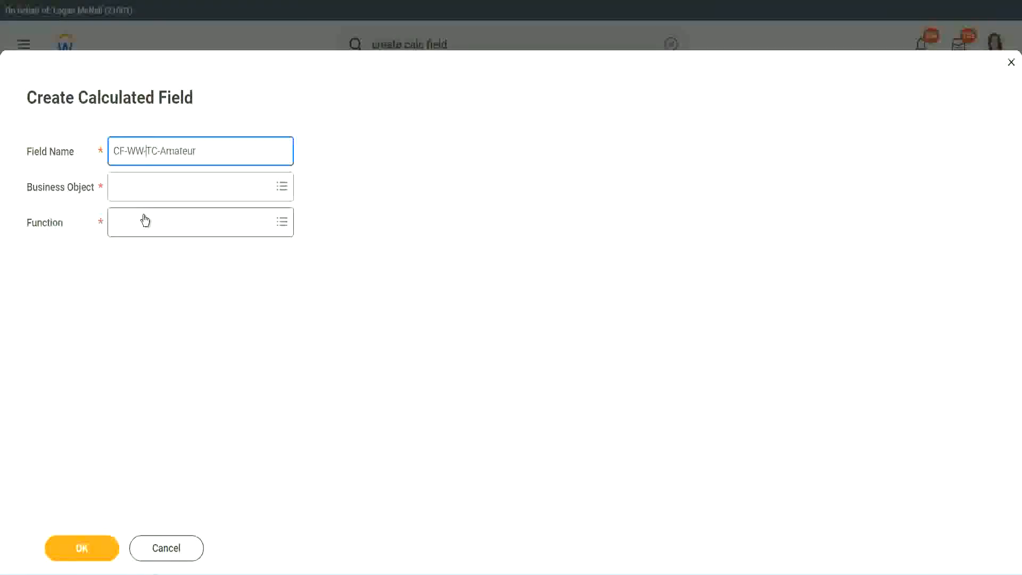
Set the new calculated field's business object to Global
{"action": "left_click", "coordinate": [144, 188]}
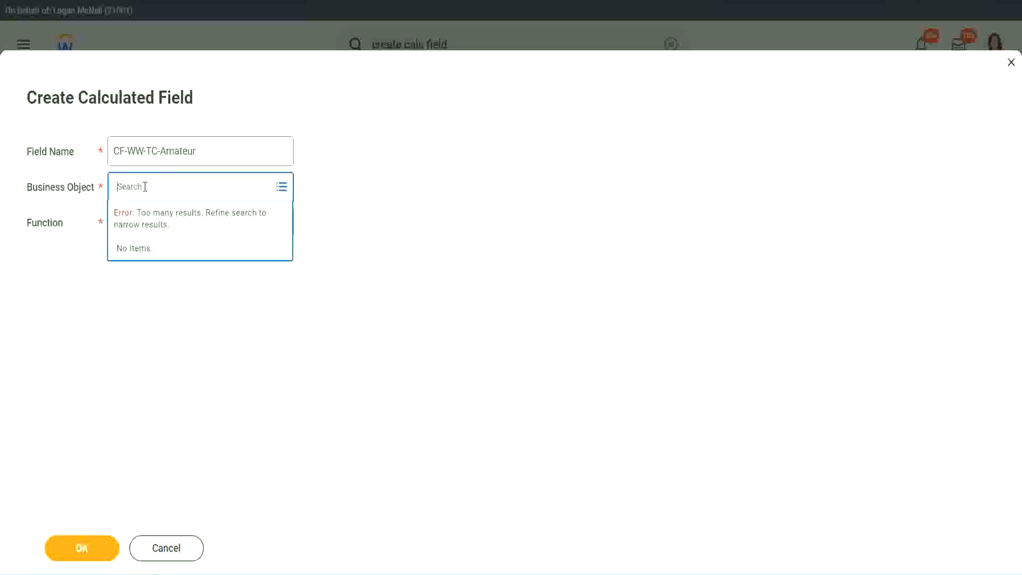
{"action": "type", "text": "worker"}
{"action": "key", "text": "BackSpace"}
{"action": "key", "text": "BackSpace"}
{"action": "key", "text": "BackSpace"}
{"action": "key", "text": "BackSpace"}
{"action": "key", "text": "BackSpace"}
{"action": "key", "text": "BackSpace"}
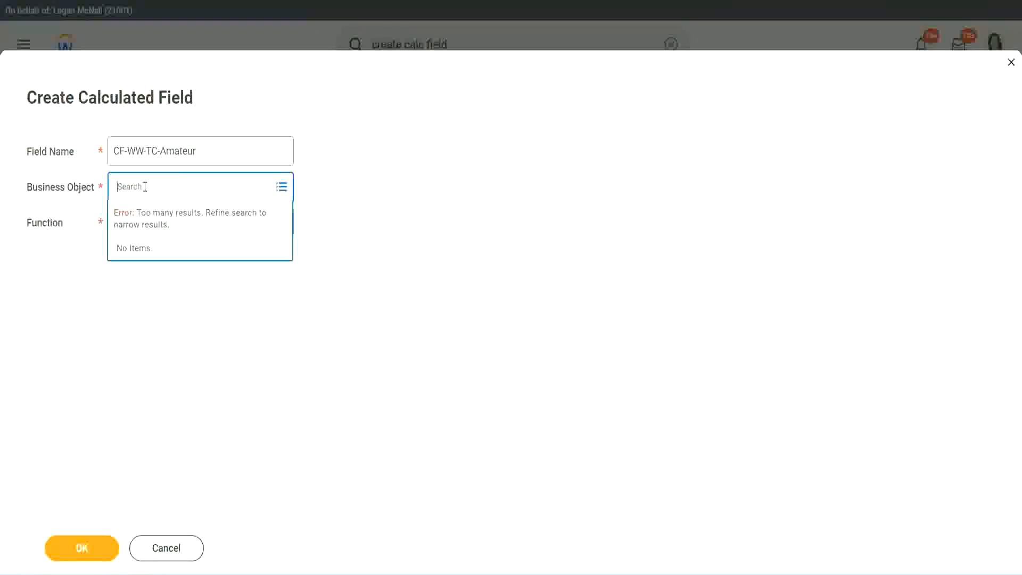
{"action": "type", "text": "global"}
{"action": "key", "text": "Return"}
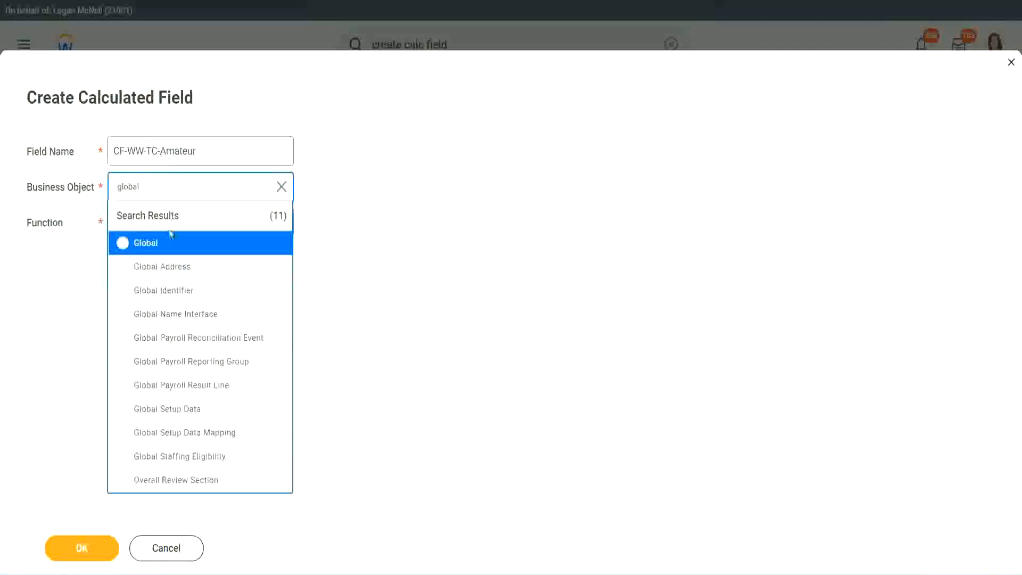
{"action": "left_click", "coordinate": [159, 251]}
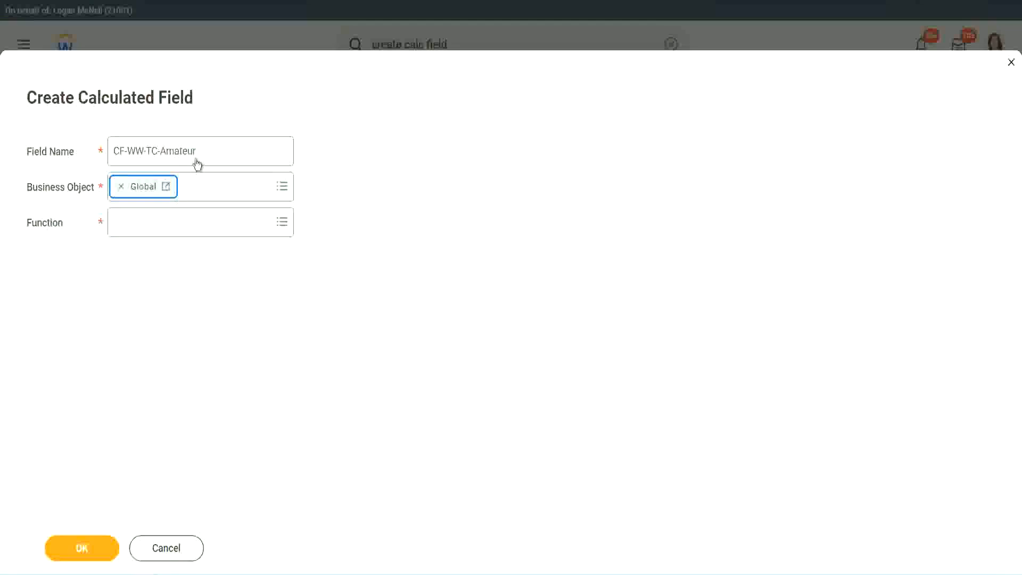
{"action": "triple_click", "coordinate": [264, 144]}
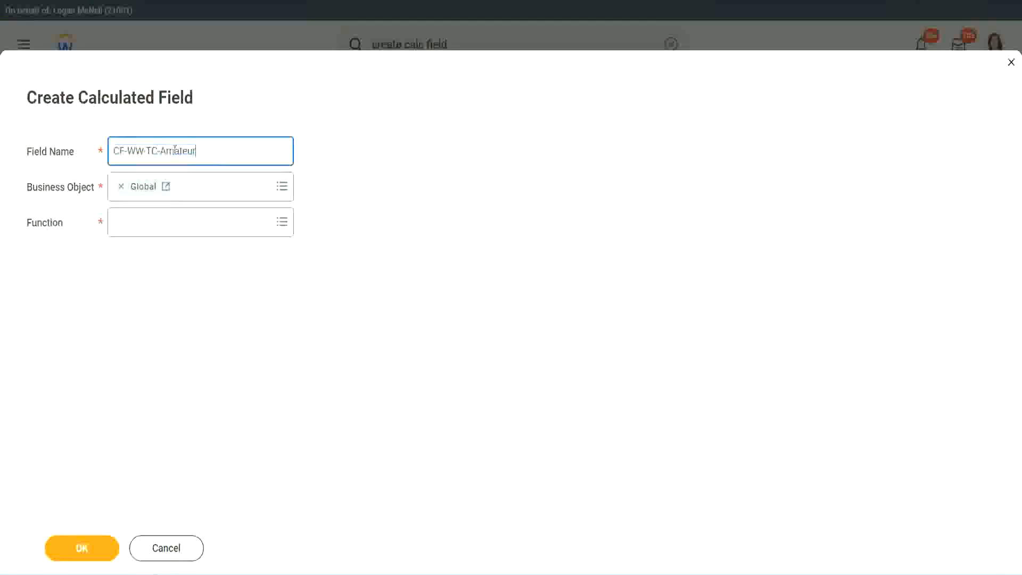
{"action": "double_click", "coordinate": [175, 151]}
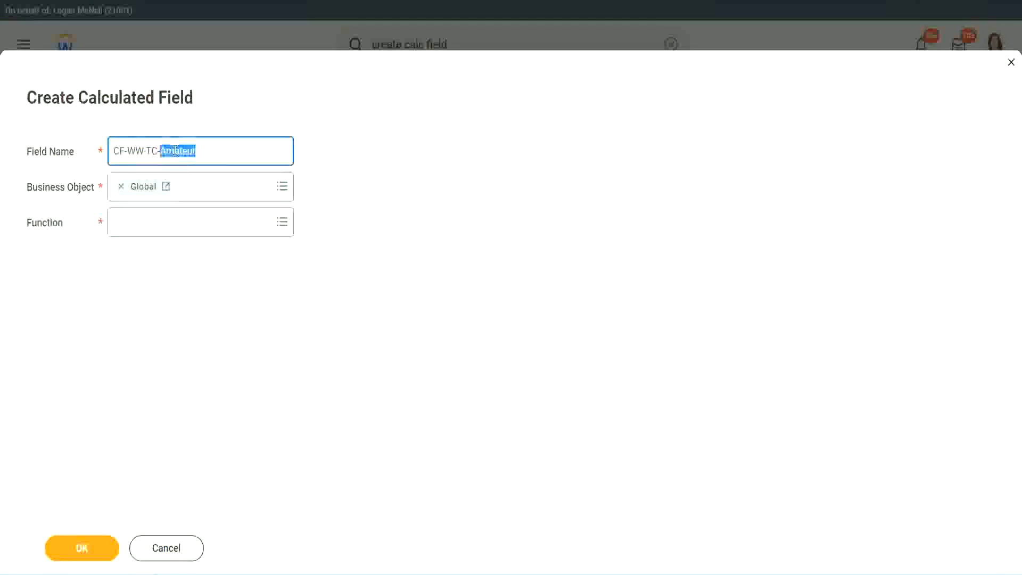
{"action": "left_click", "coordinate": [212, 149]}
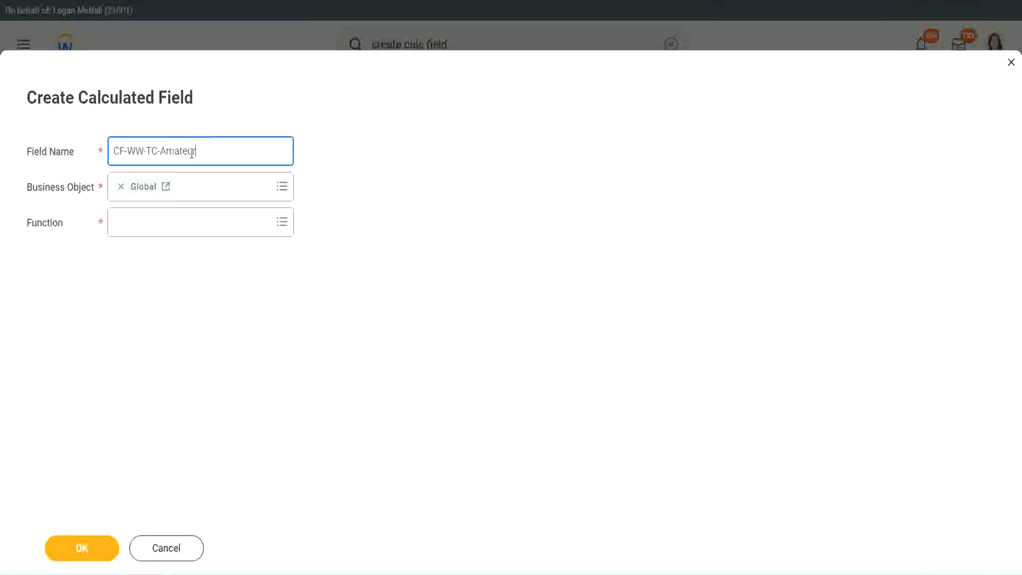
{"action": "double_click", "coordinate": [192, 153]}
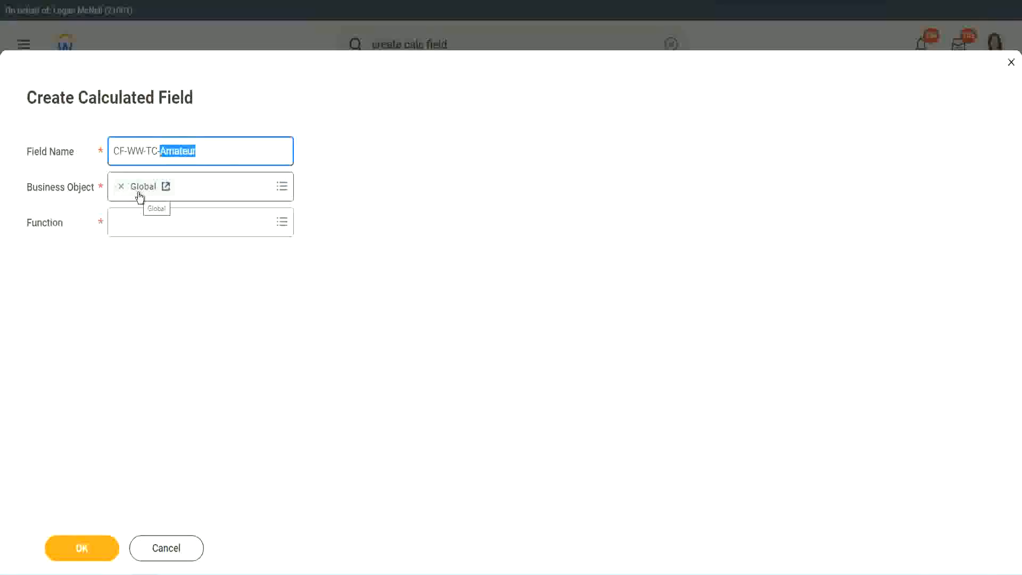
Choose Text Constant as the new calculated field's function and continue to its definition
{"action": "left_click", "coordinate": [141, 223]}
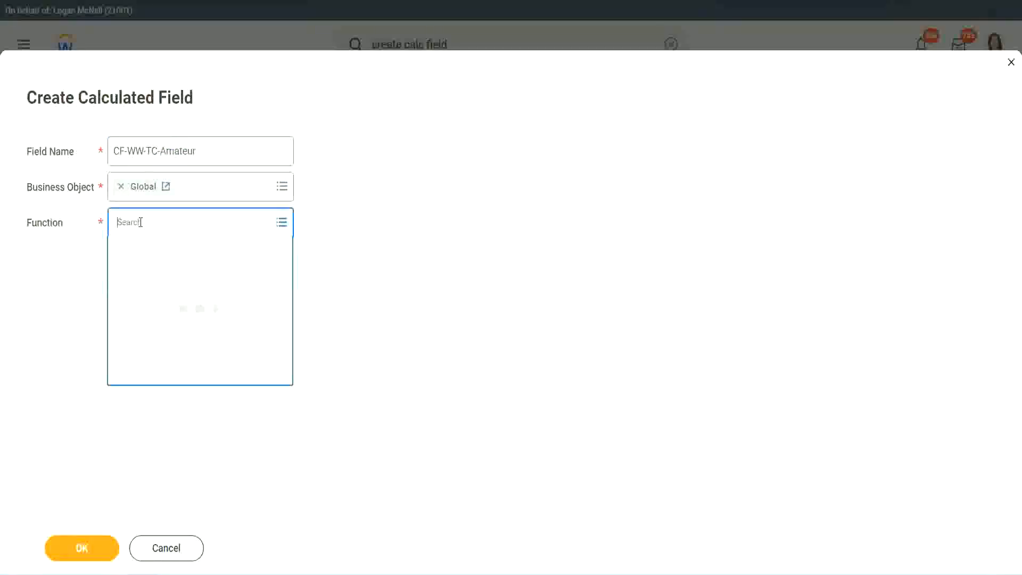
{"action": "type", "text": "text const"}
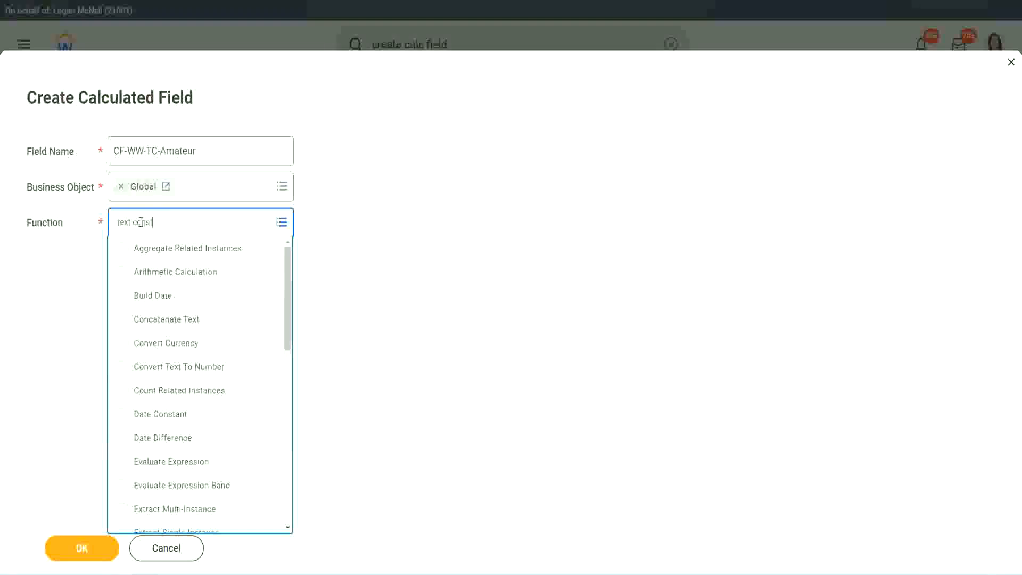
{"action": "key", "text": "Return"}
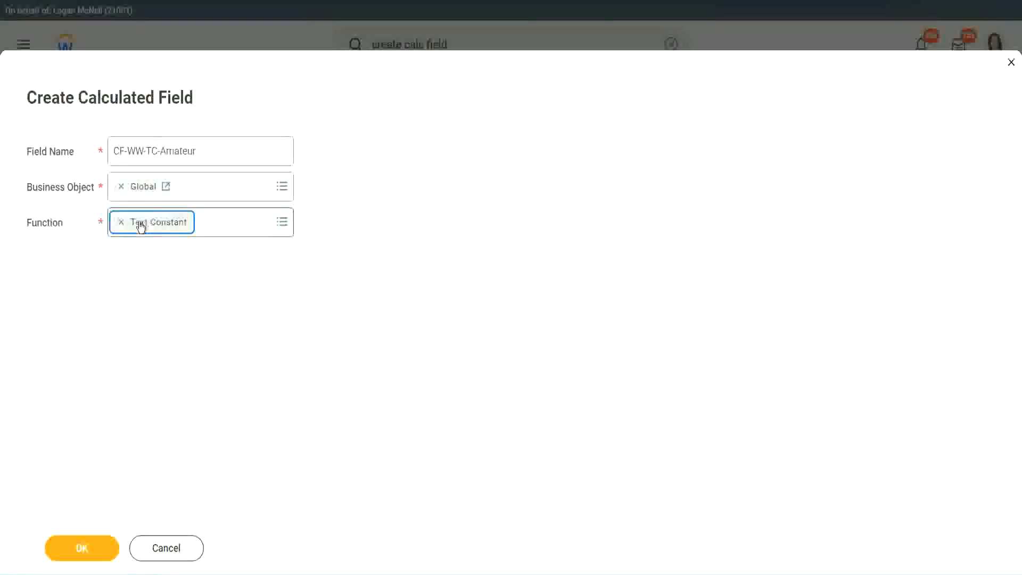
{"action": "left_click", "coordinate": [85, 554]}
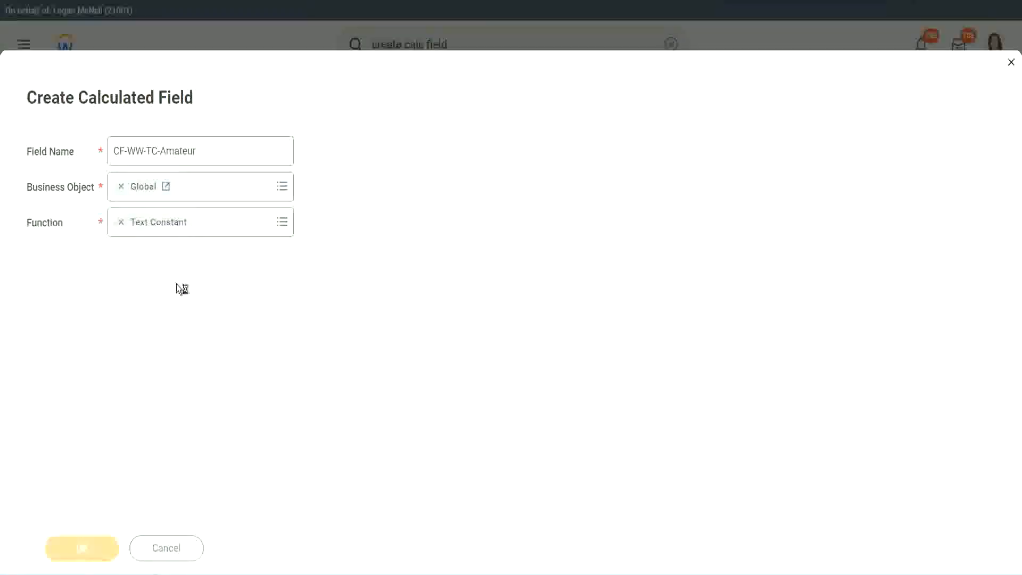
Set the text constant to Amateur and save the field as the first row's return value
{"action": "left_click", "coordinate": [170, 302]}
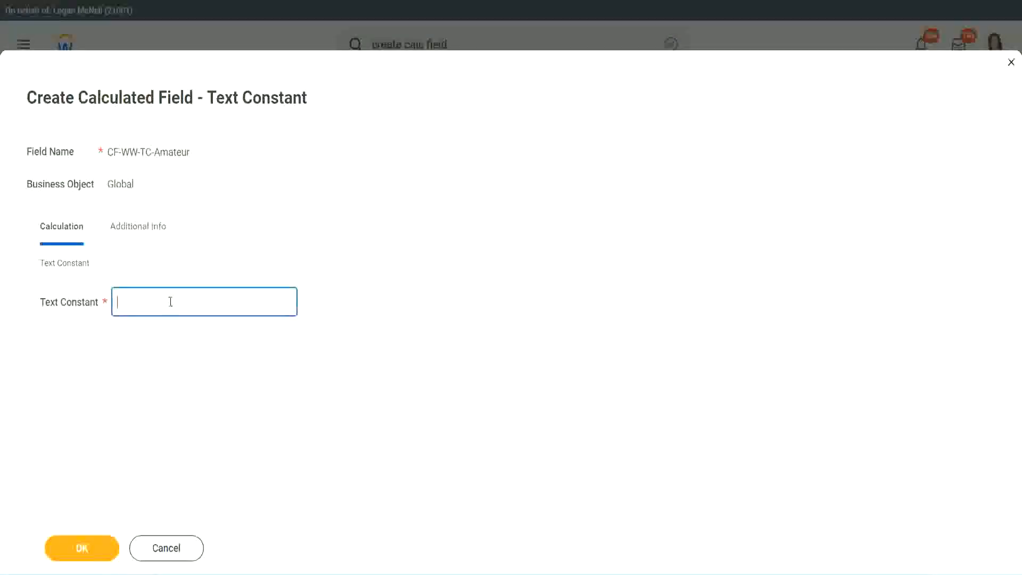
{"action": "type", "text": "Amateur"}
{"action": "left_click", "coordinate": [81, 548]}
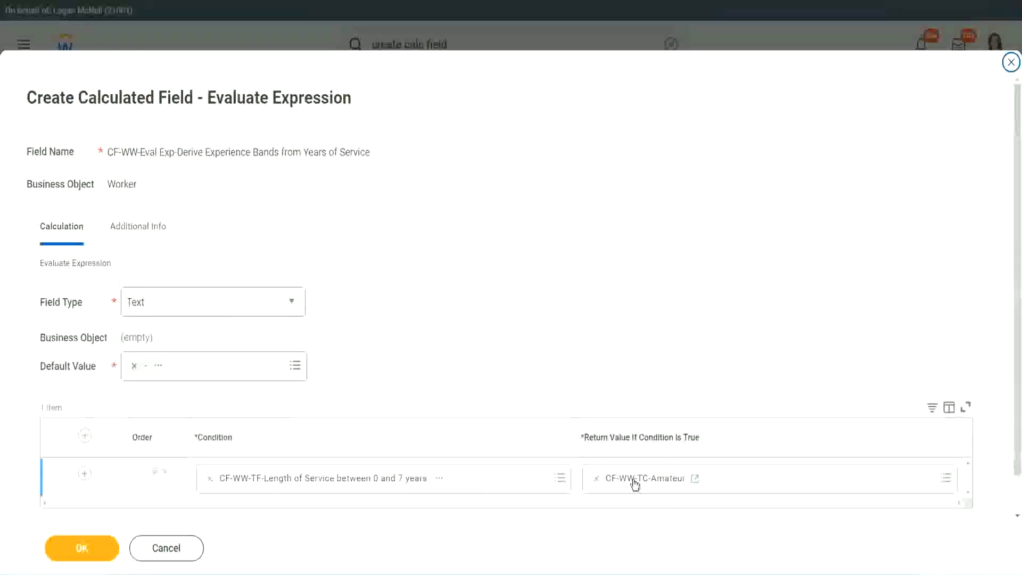
Copy the text of the CF-WW-TC-Amateur return value and add a second row to the condition table
{"action": "right_click", "coordinate": [635, 483]}
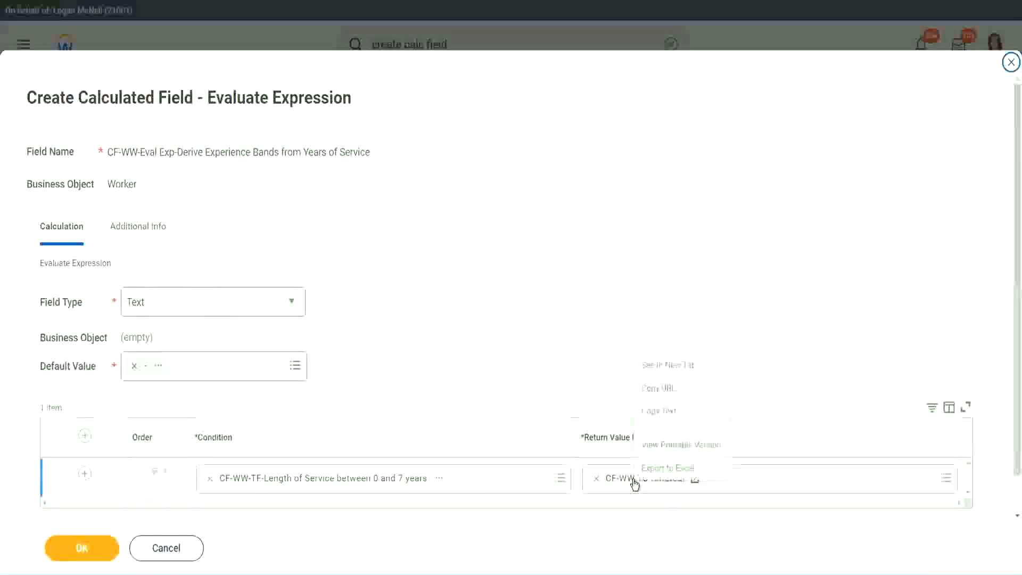
{"action": "left_click", "coordinate": [669, 412]}
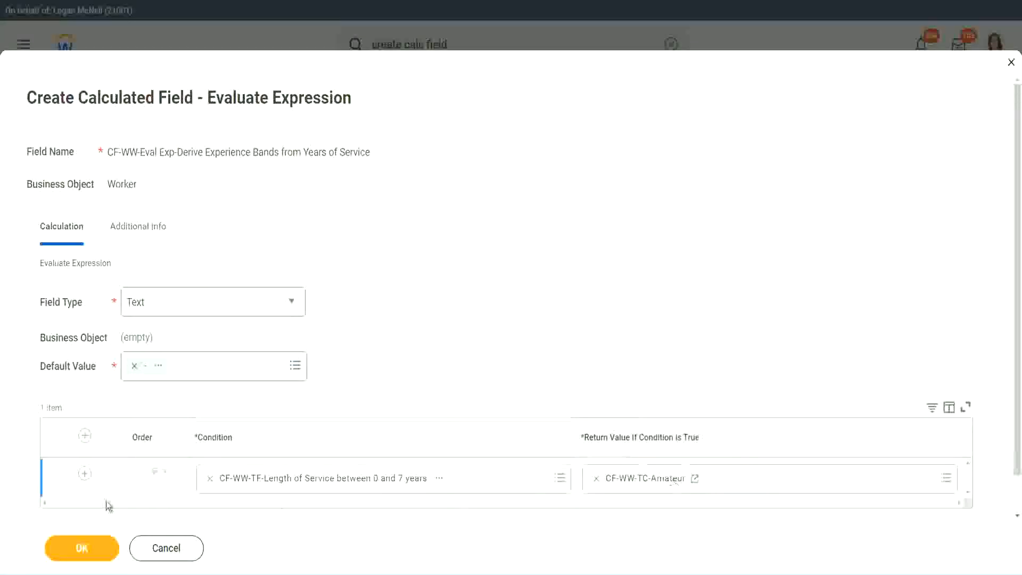
{"action": "left_click", "coordinate": [69, 490]}
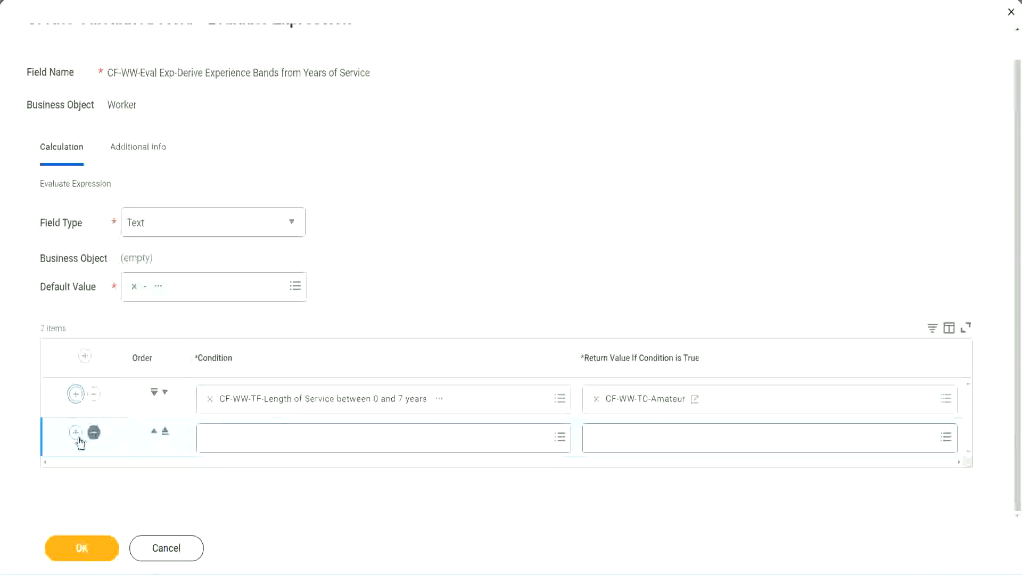
Extend the condition table to four rows and set the second row's condition to CF-WW-TF-Length of Service between 8 and 15 years
{"action": "left_click", "coordinate": [76, 432]}
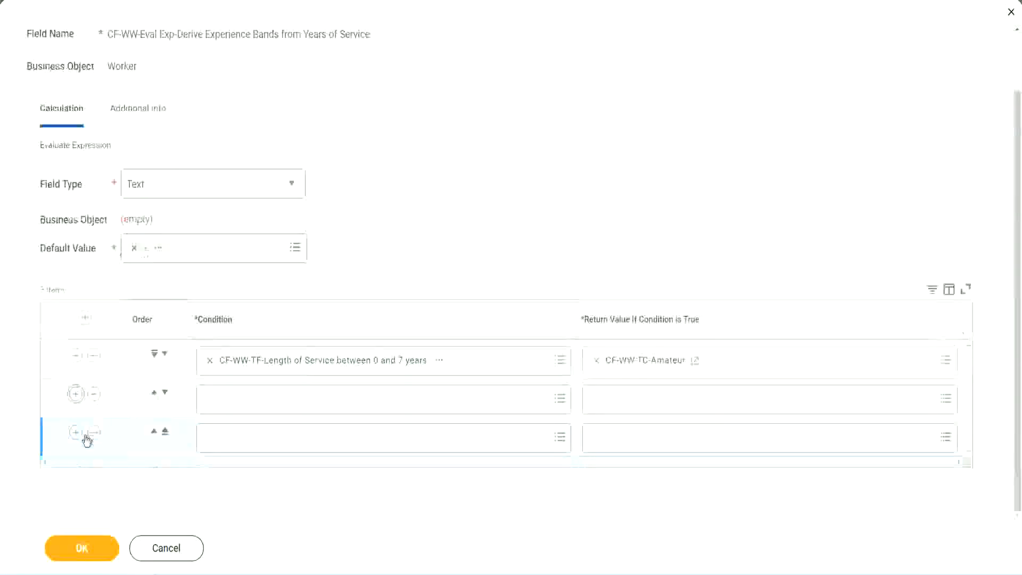
{"action": "left_click", "coordinate": [251, 399]}
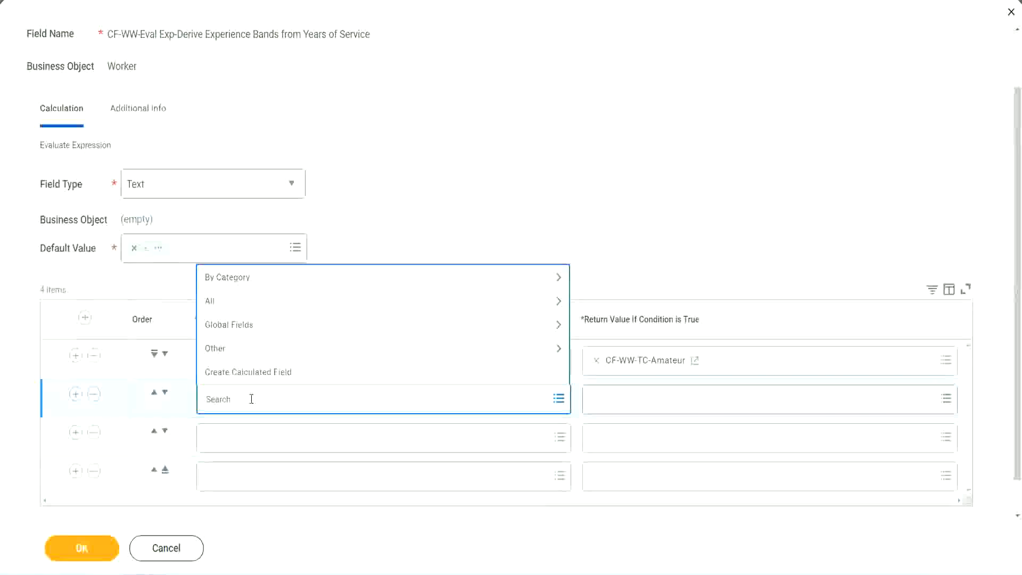
{"action": "type", "text": "cf-ww-tf"}
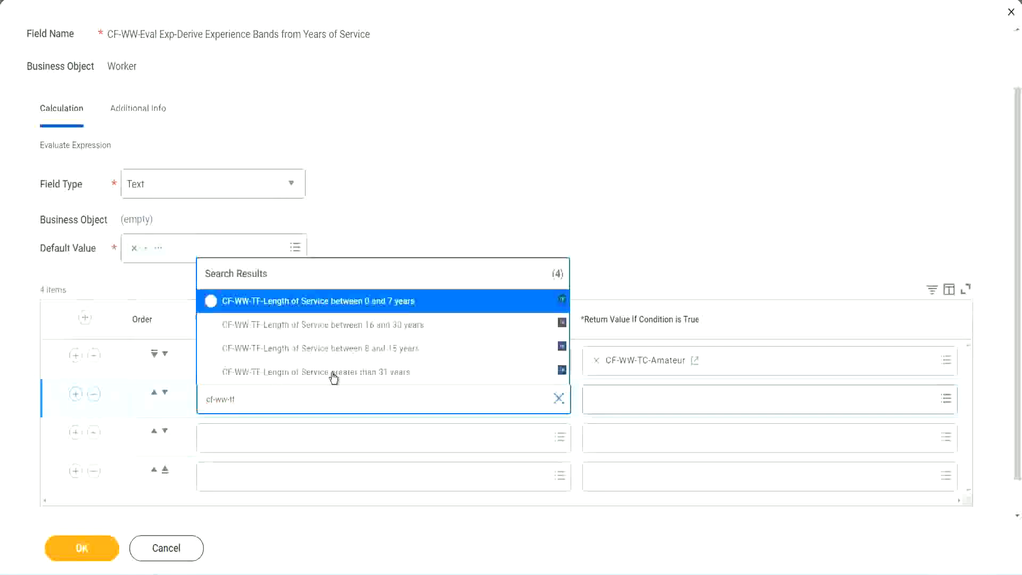
{"action": "left_click", "coordinate": [394, 351]}
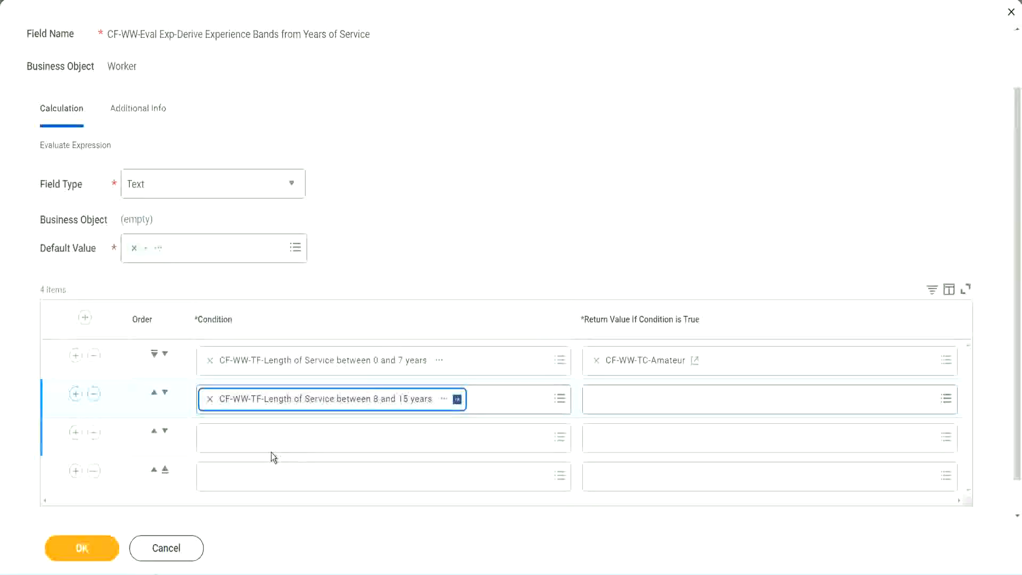
Set the third row's condition to CF-WW-TF-Length of Service between 16 and 30 years
{"action": "left_click", "coordinate": [258, 437]}
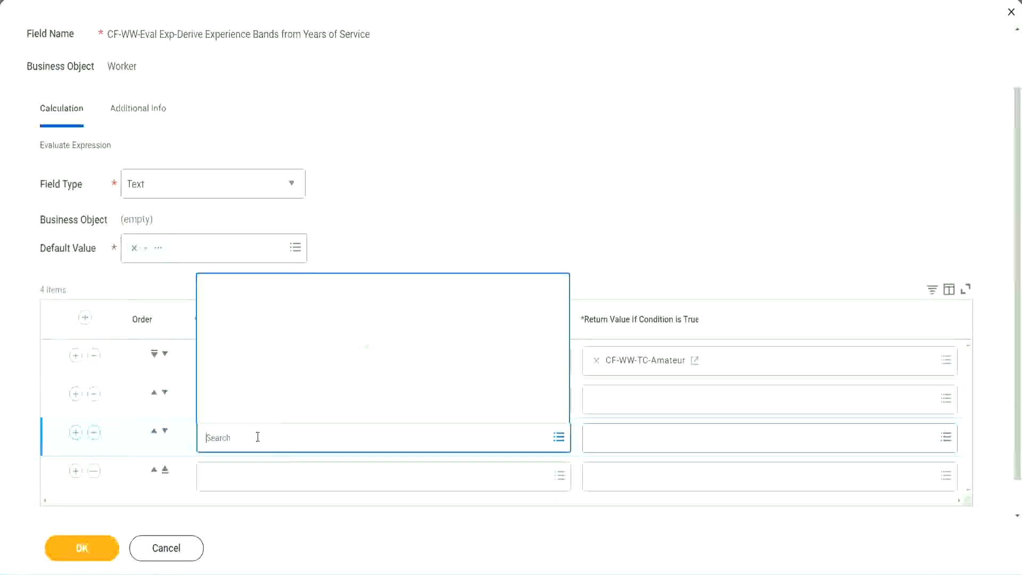
{"action": "type", "text": "cf-ww"}
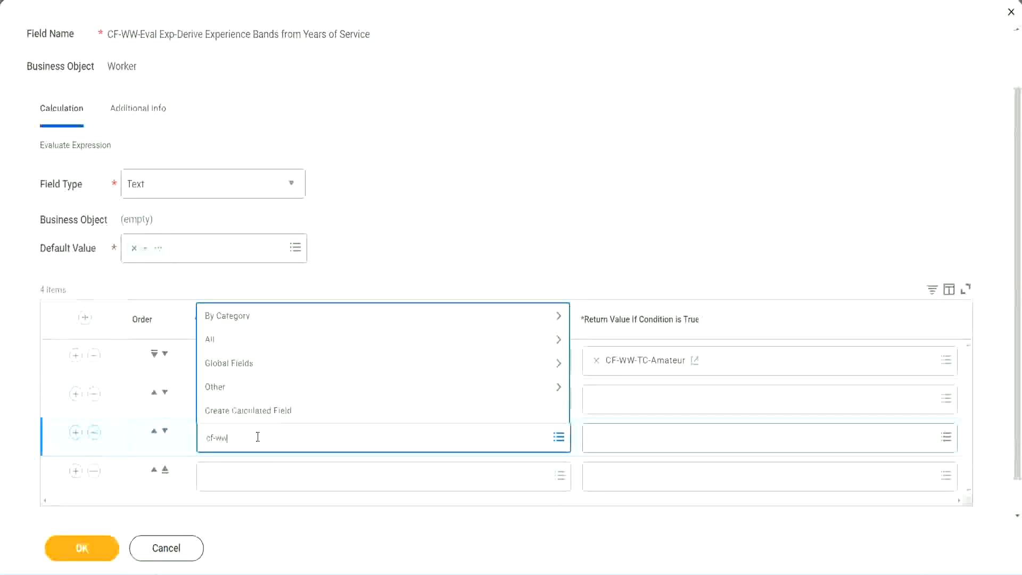
{"action": "type", "text": "-tf"}
{"action": "key", "text": "Return"}
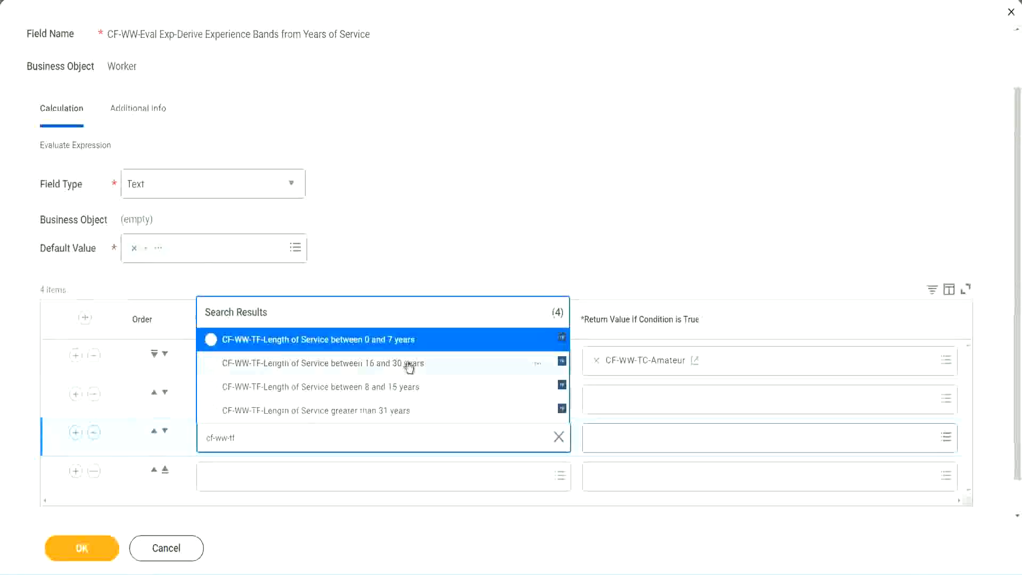
{"action": "left_click", "coordinate": [411, 367]}
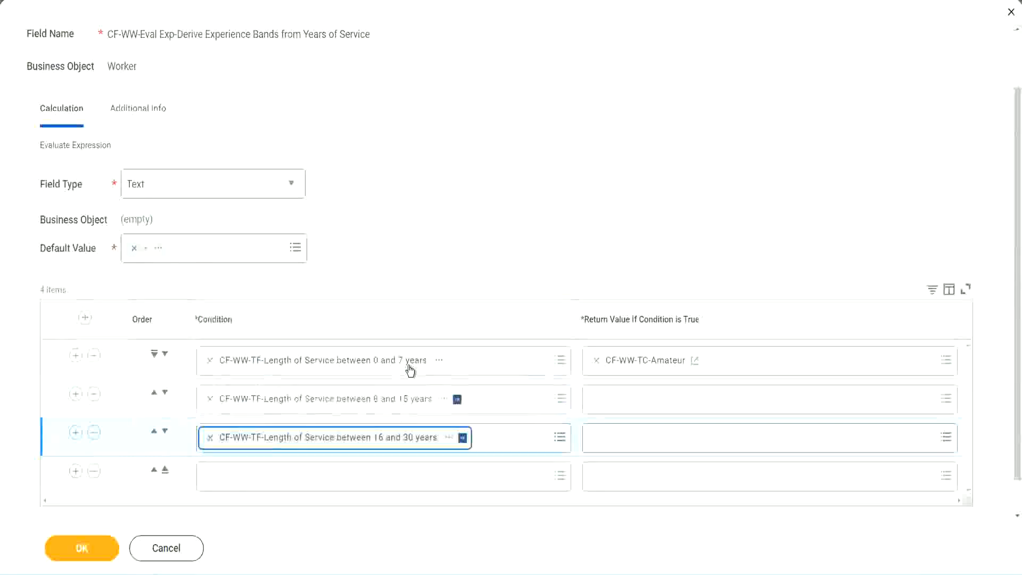
Set the fourth row's condition to CF-WW-TF-Length of Service greater than 31 years
{"action": "left_click", "coordinate": [242, 483]}
{"action": "type", "text": "c"}
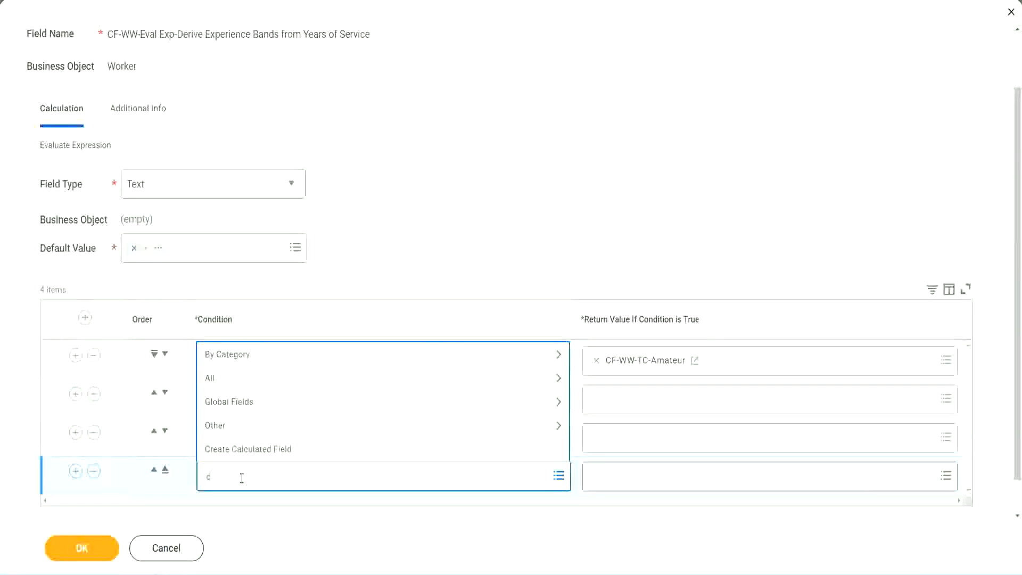
{"action": "type", "text": "f-ww"}
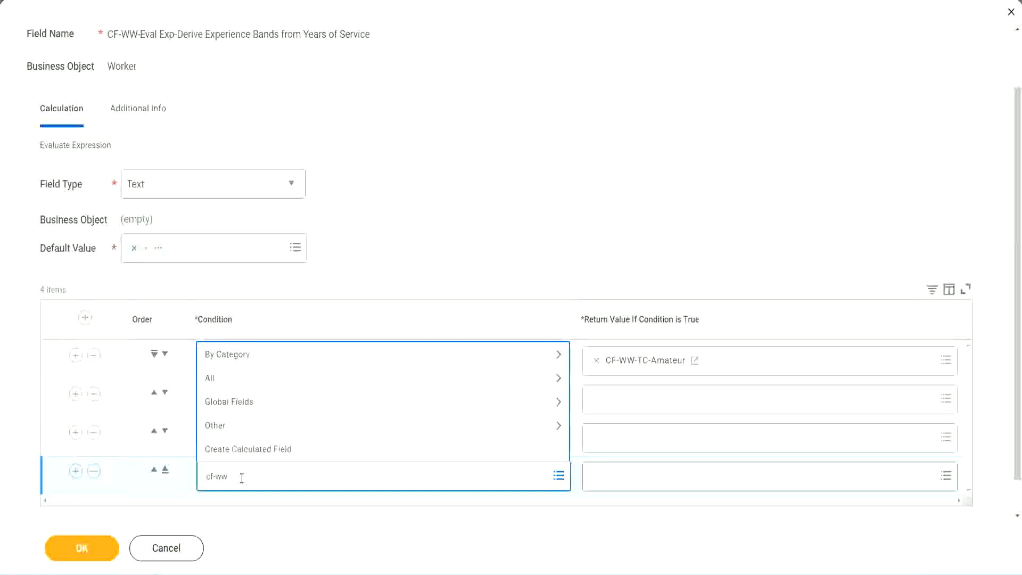
{"action": "type", "text": " tf 31"}
{"action": "key", "text": "Return"}
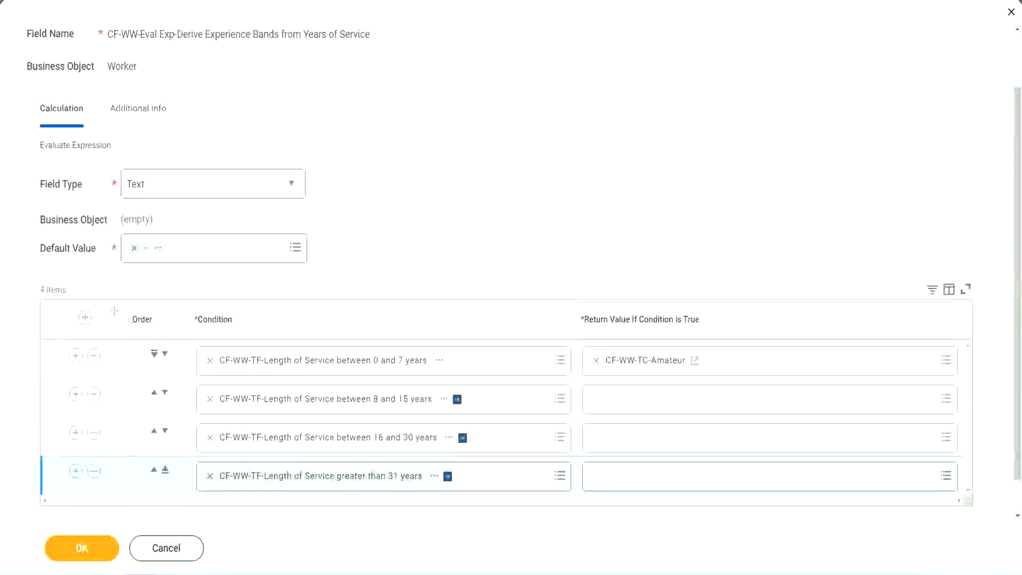
Try moving the 8 to 15 years condition above the 0 to 7 years condition, and restore the original order
{"action": "left_click_drag", "start_coordinate": [114, 311], "coordinate": [114, 418]}
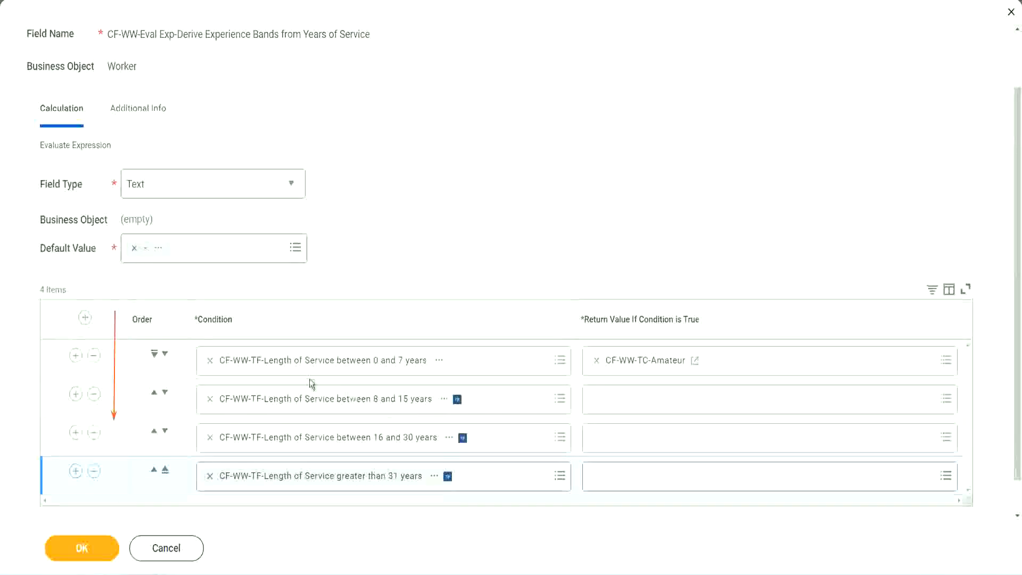
{"action": "left_click", "coordinate": [154, 397]}
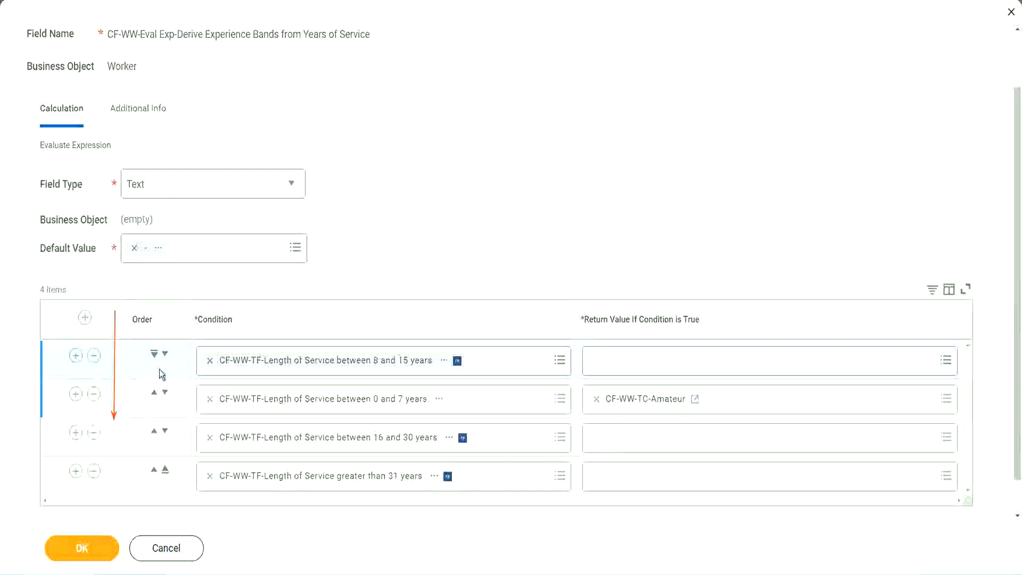
{"action": "left_click", "coordinate": [165, 353]}
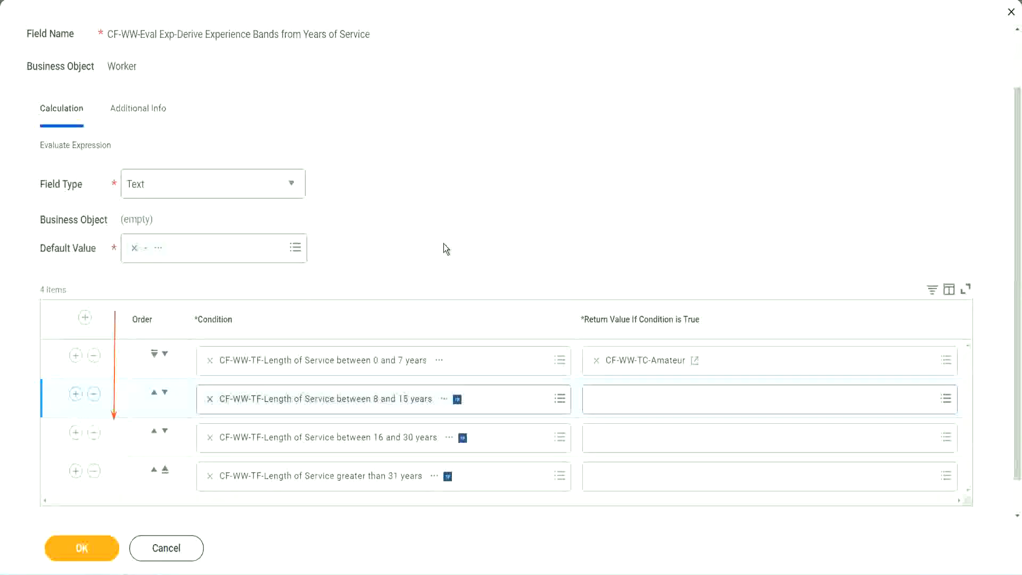
{"action": "left_click", "coordinate": [154, 395]}
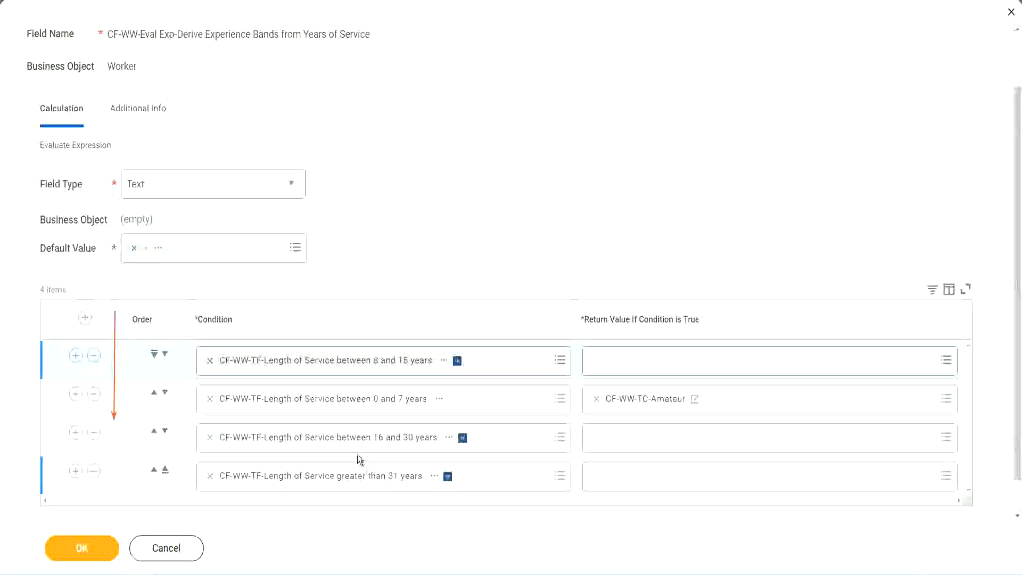
{"action": "right_click", "coordinate": [647, 406]}
{"action": "left_click", "coordinate": [673, 458]}
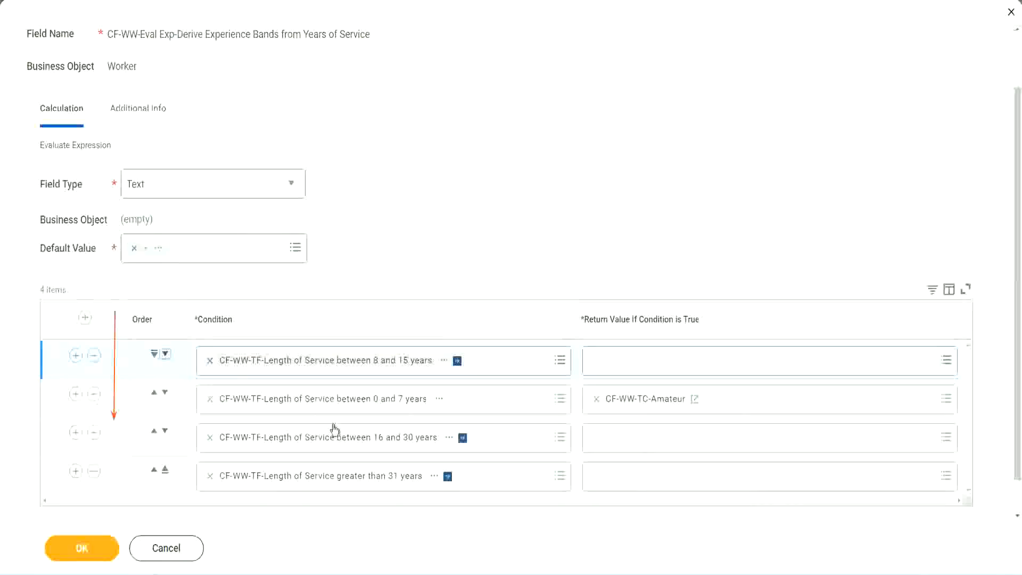
{"action": "key", "text": "Return"}
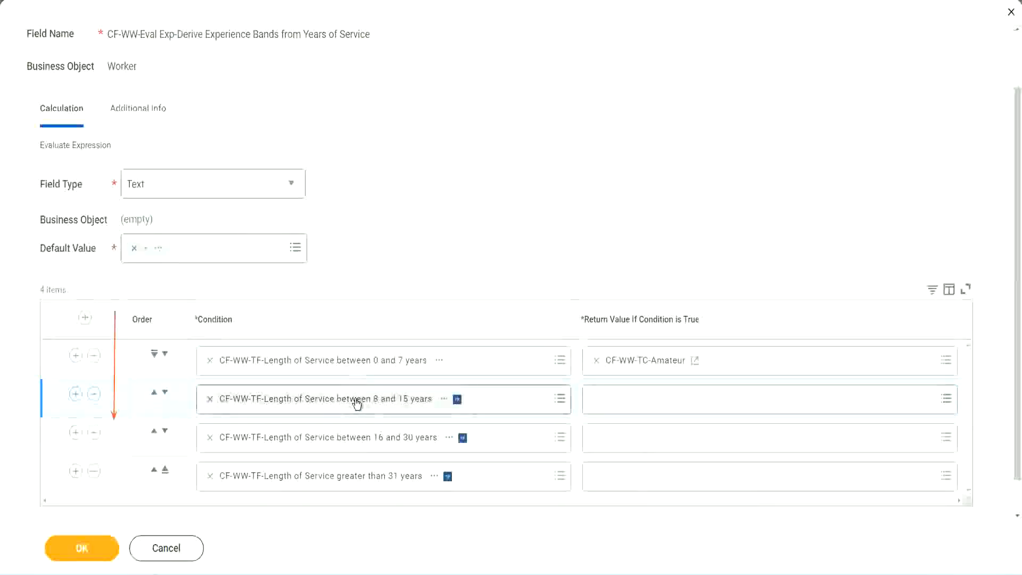
Create a calculated field named CF-WW-TC-Experienced for the second row's return value, using the Global business object and Text Constant function
{"action": "left_click", "coordinate": [599, 400]}
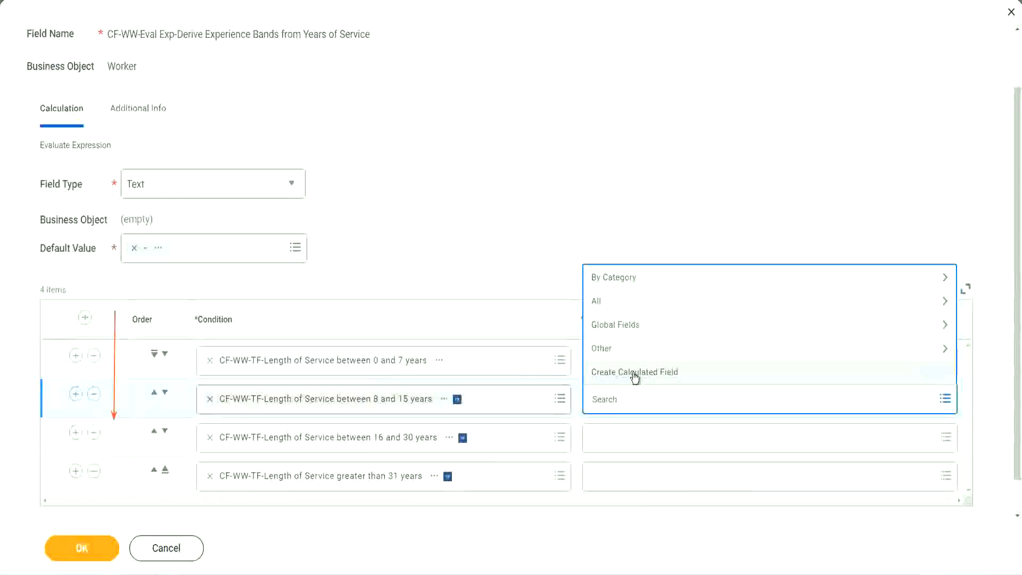
{"action": "left_click", "coordinate": [634, 372]}
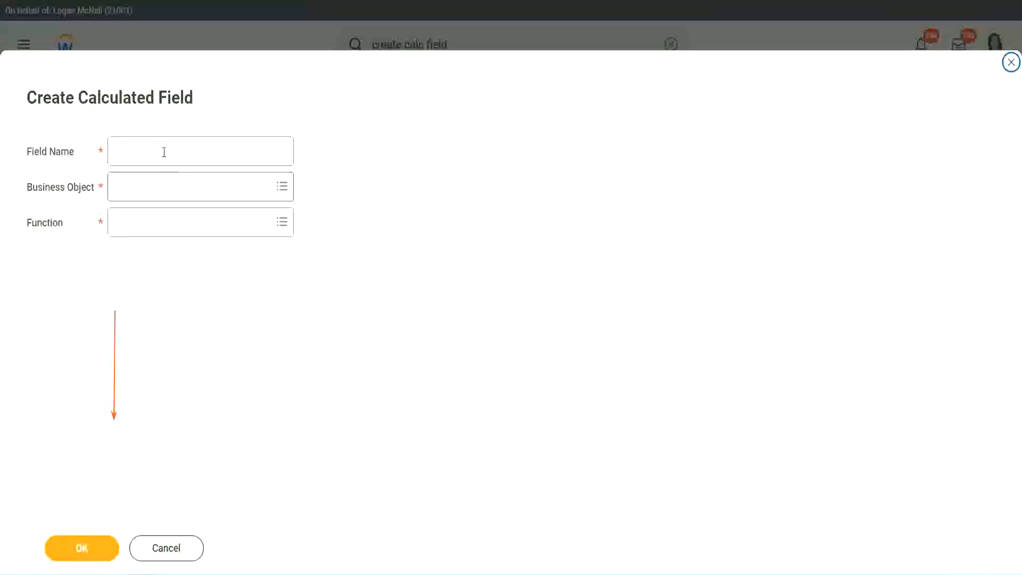
{"action": "left_click", "coordinate": [163, 151]}
{"action": "type", "text": "CF-WW-TC-Amateur"}
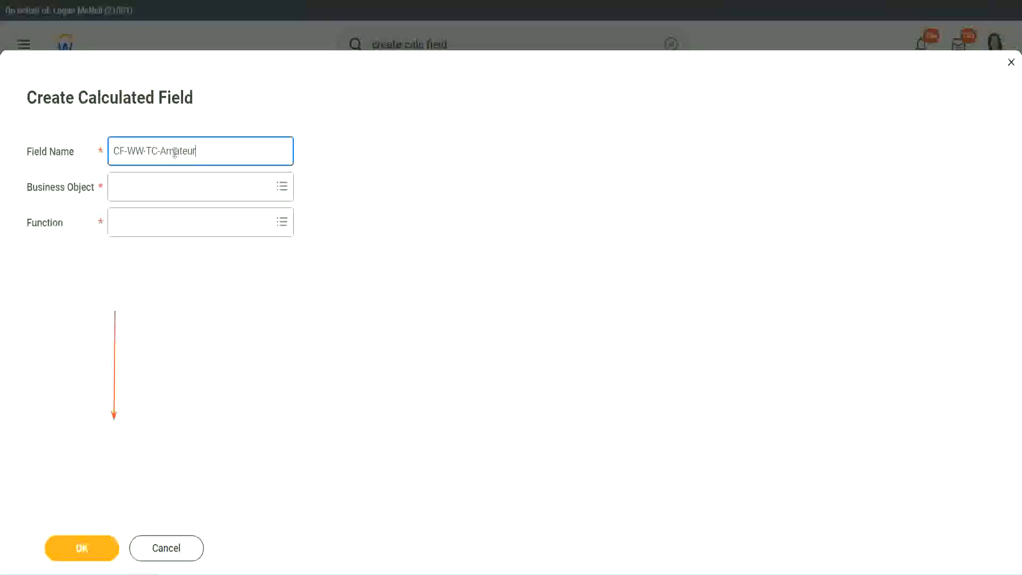
{"action": "double_click", "coordinate": [174, 152]}
{"action": "type", "text": "Expe"}
{"action": "type", "text": "rienced"}
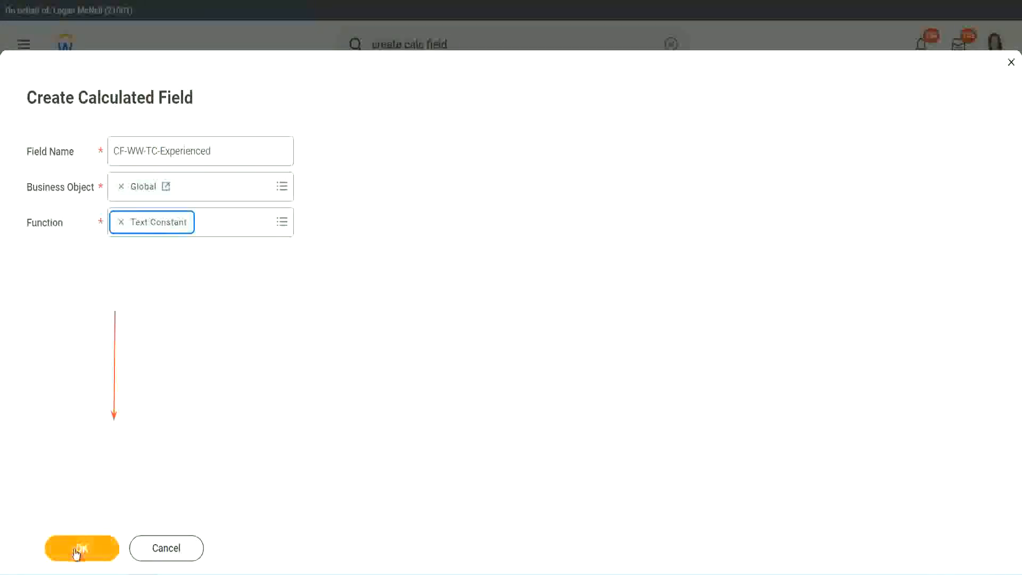
Continue to the field's definition, set the text constant to Experienced, and save it as the second row's return value
{"action": "left_click", "coordinate": [81, 548]}
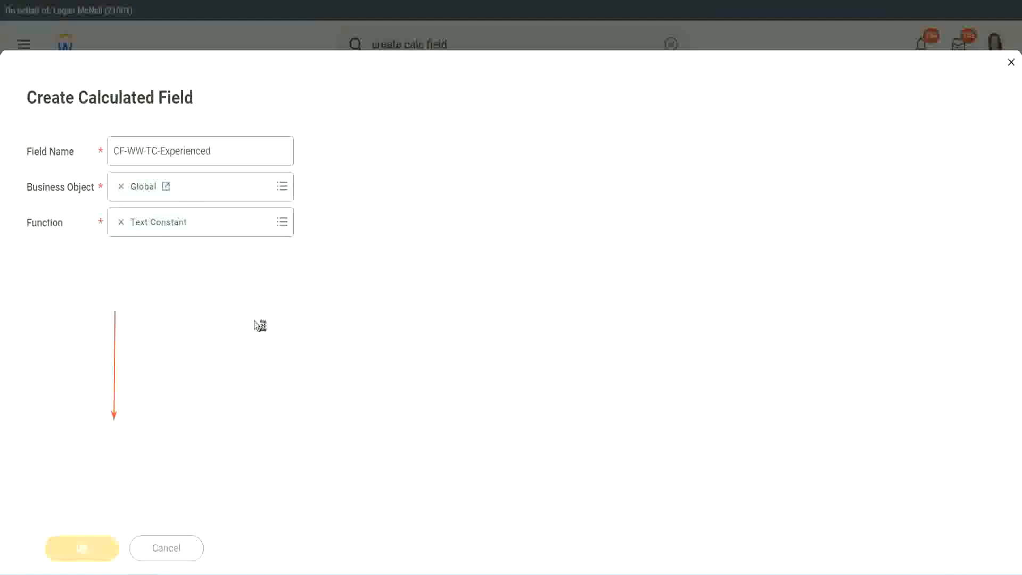
{"action": "left_click", "coordinate": [156, 302]}
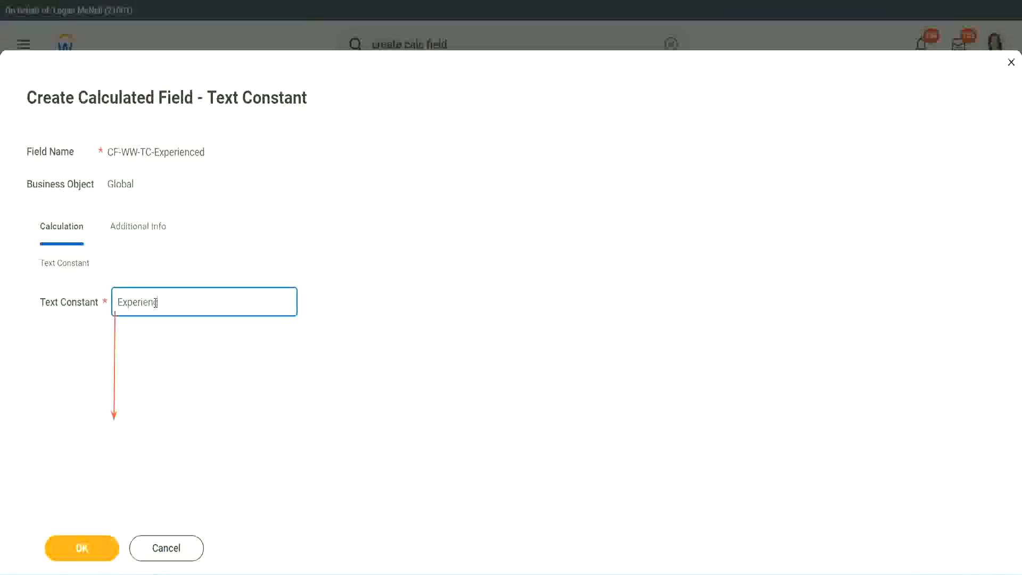
{"action": "left_click", "coordinate": [84, 546]}
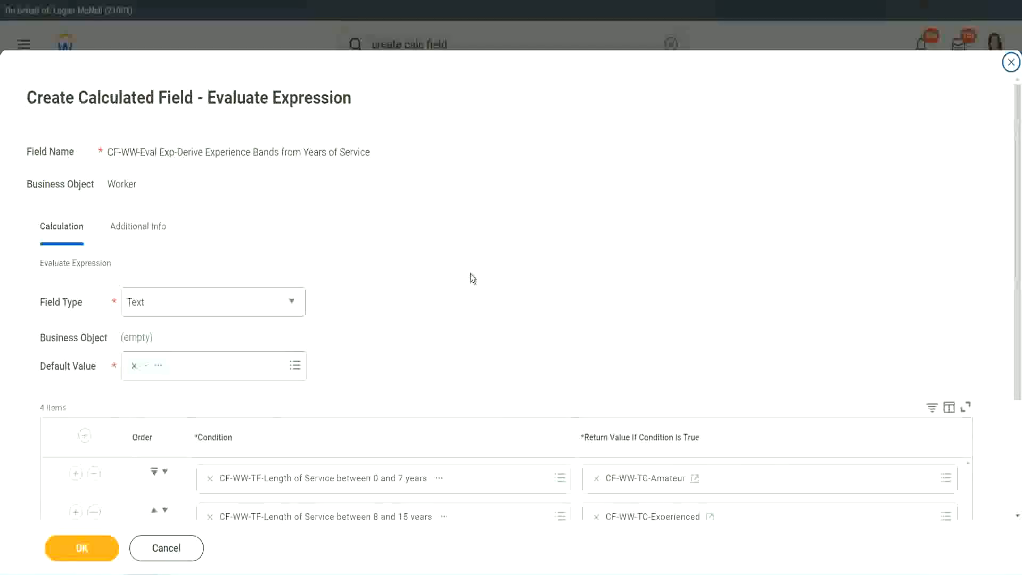
Start a new calculated field for the third row's return value and paste CF-WW-TC-Amateur as its starting name
{"action": "scroll", "coordinate": [470, 273], "scroll_direction": "down", "scroll_amount": 2}
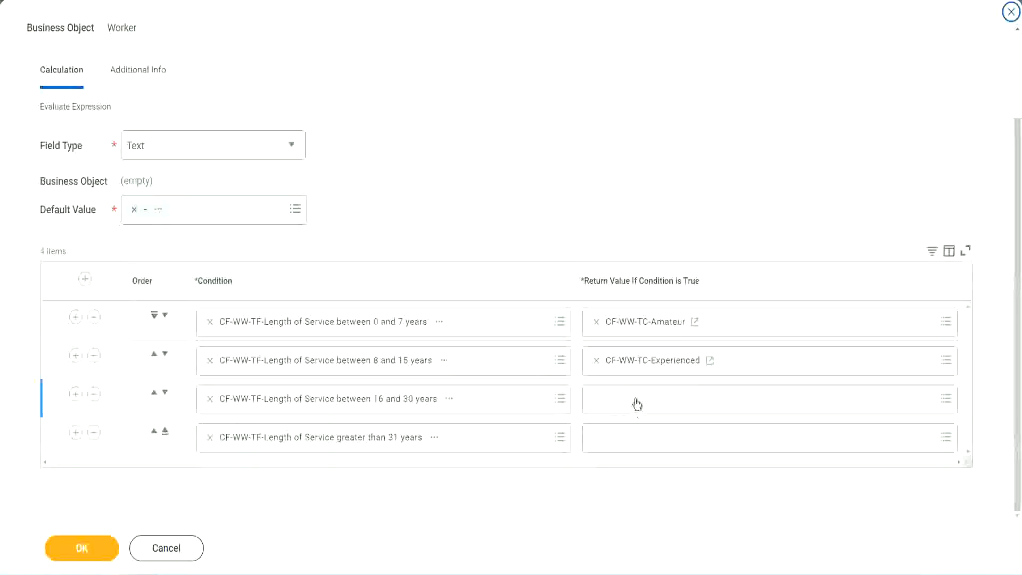
{"action": "left_click", "coordinate": [637, 397]}
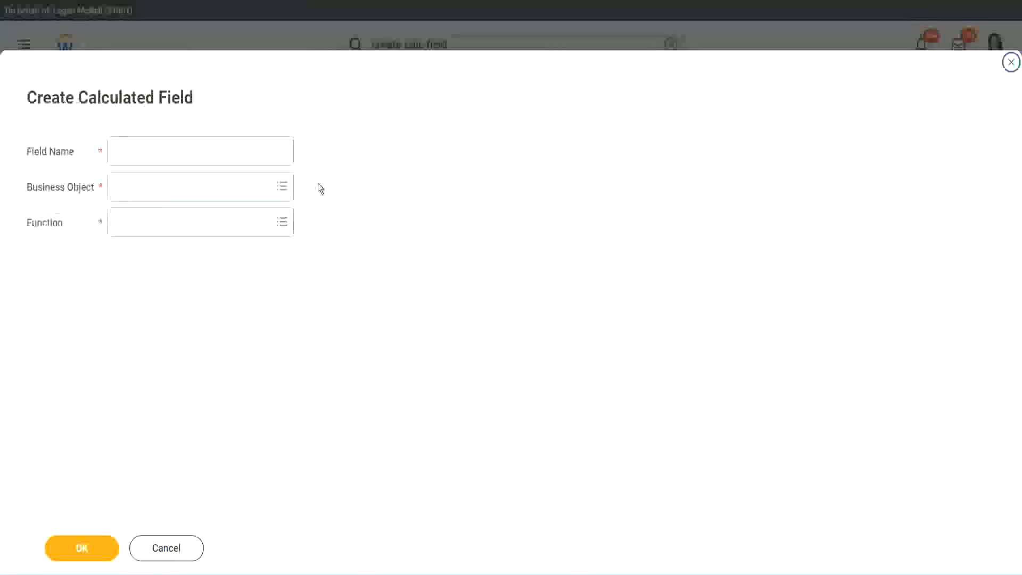
{"action": "left_click", "coordinate": [216, 151]}
{"action": "type", "text": "CF-WW-TC-Amount"}
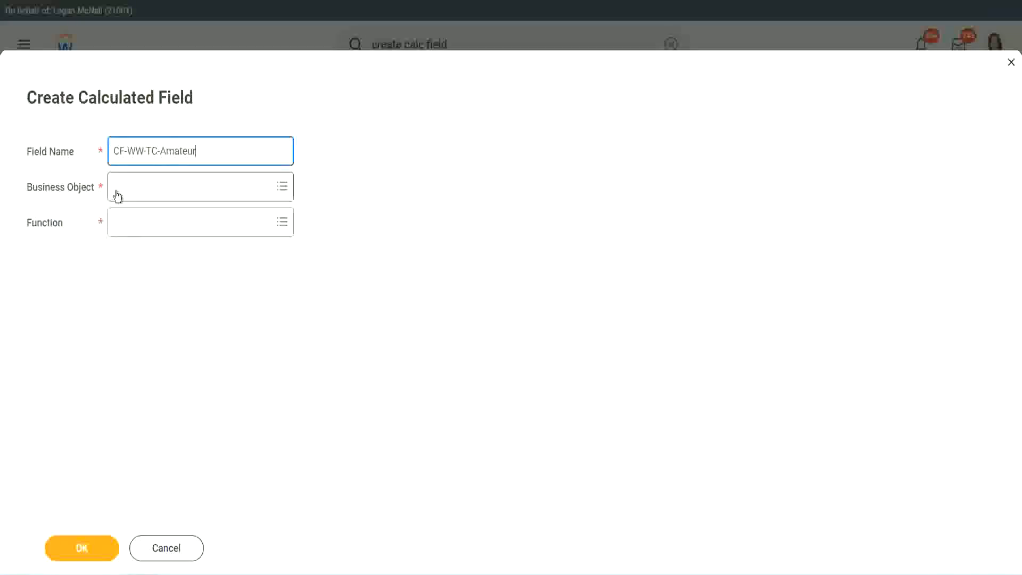
Set the business object of the third row's new calculated field to Global
{"action": "left_click", "coordinate": [117, 187]}
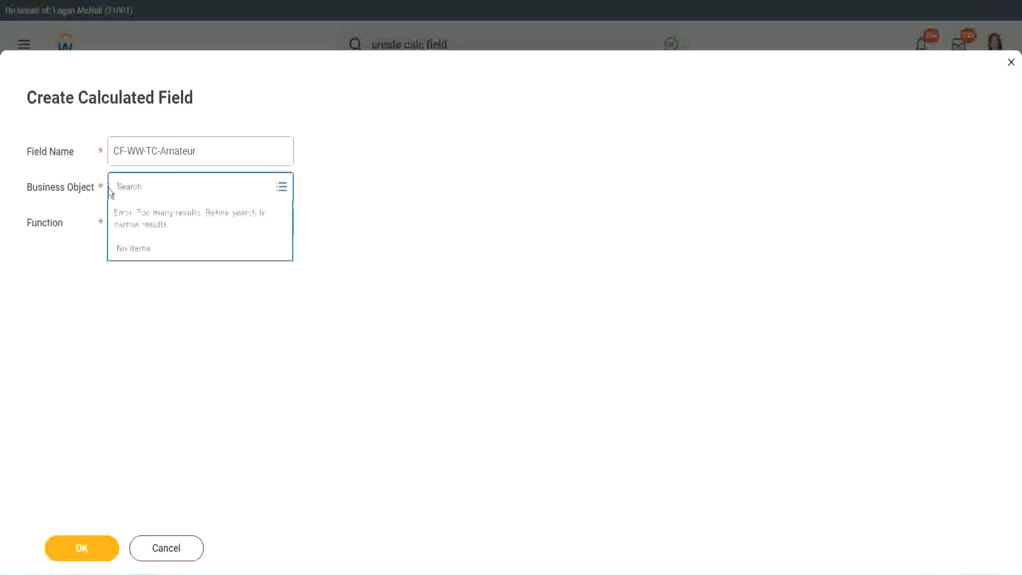
{"action": "type", "text": "global"}
{"action": "key", "text": "Return"}
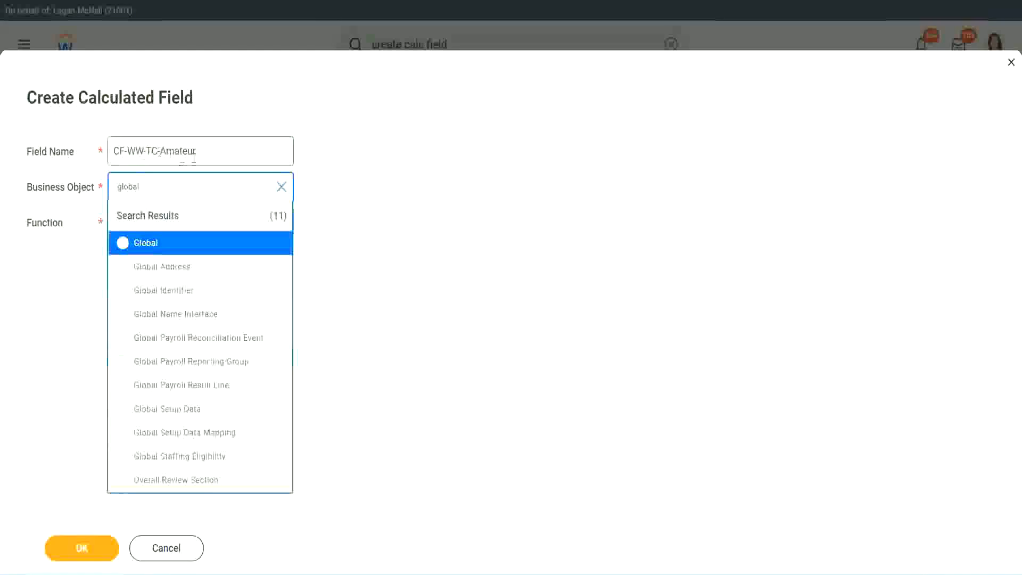
{"action": "left_click", "coordinate": [144, 243]}
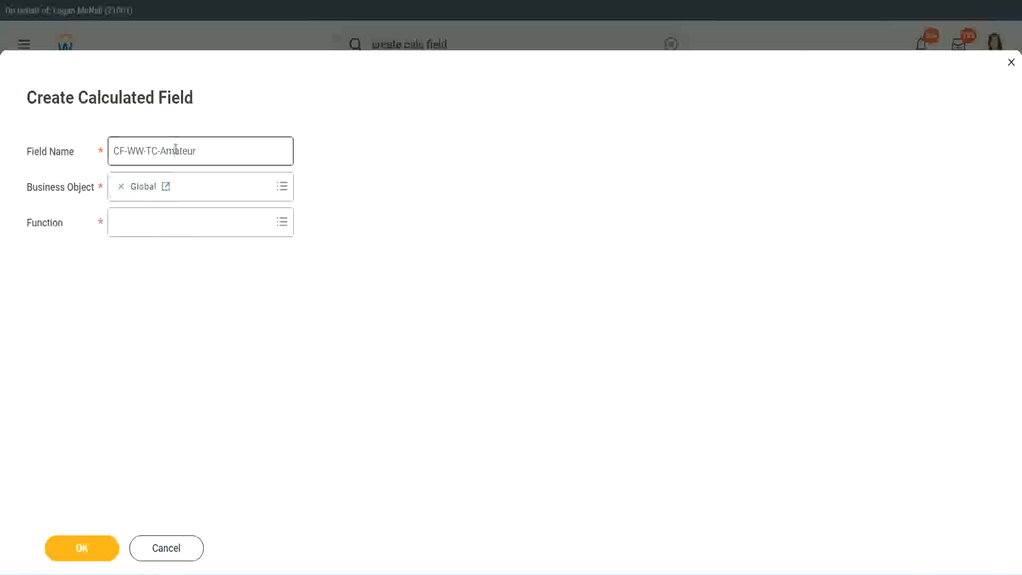
Rename the new field CF-WW-TC-Senior, choose Text Constant as its function, and continue to its definition
{"action": "double_click", "coordinate": [187, 150]}
{"action": "type", "text": "Senior"}
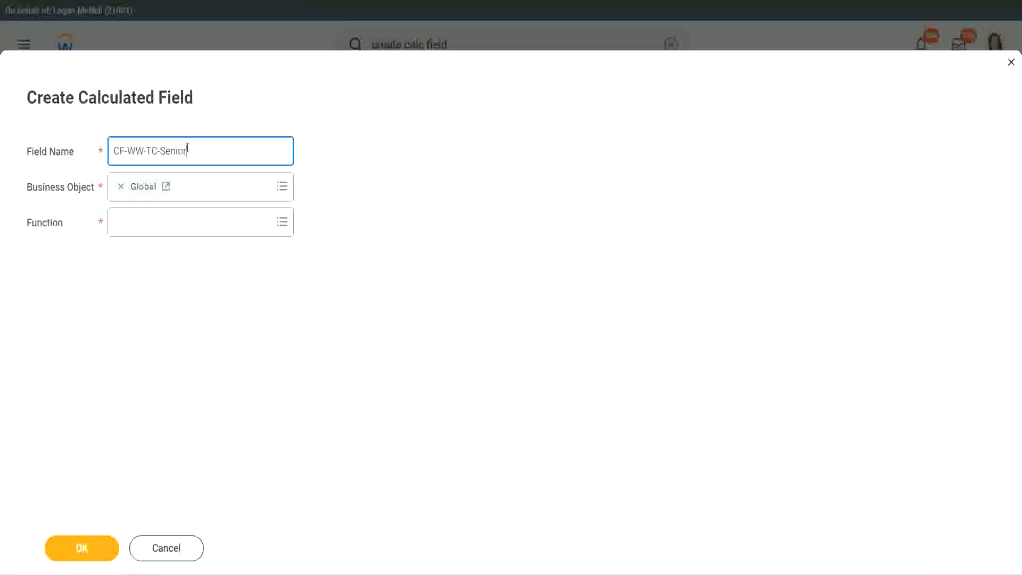
{"action": "left_click", "coordinate": [164, 230]}
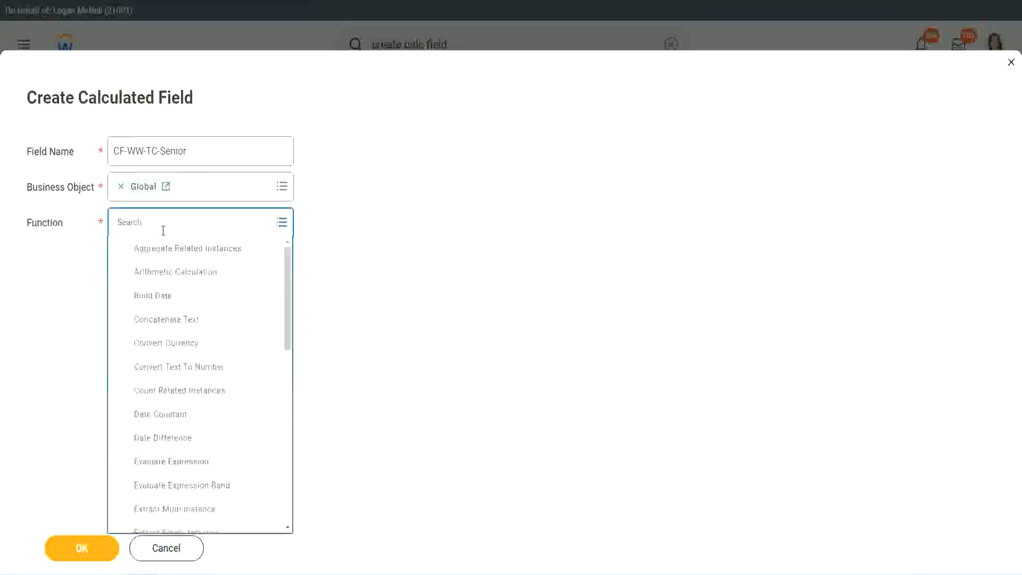
{"action": "type", "text": "tc"}
{"action": "left_click", "coordinate": [159, 275]}
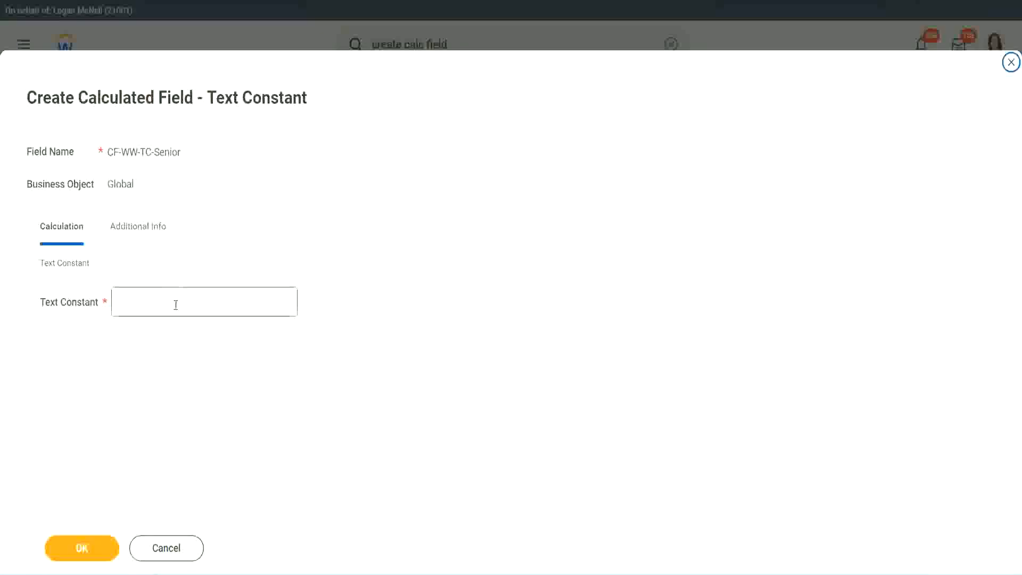
Set the text constant to Senior and save the field as the third row's return value
{"action": "left_click", "coordinate": [176, 305]}
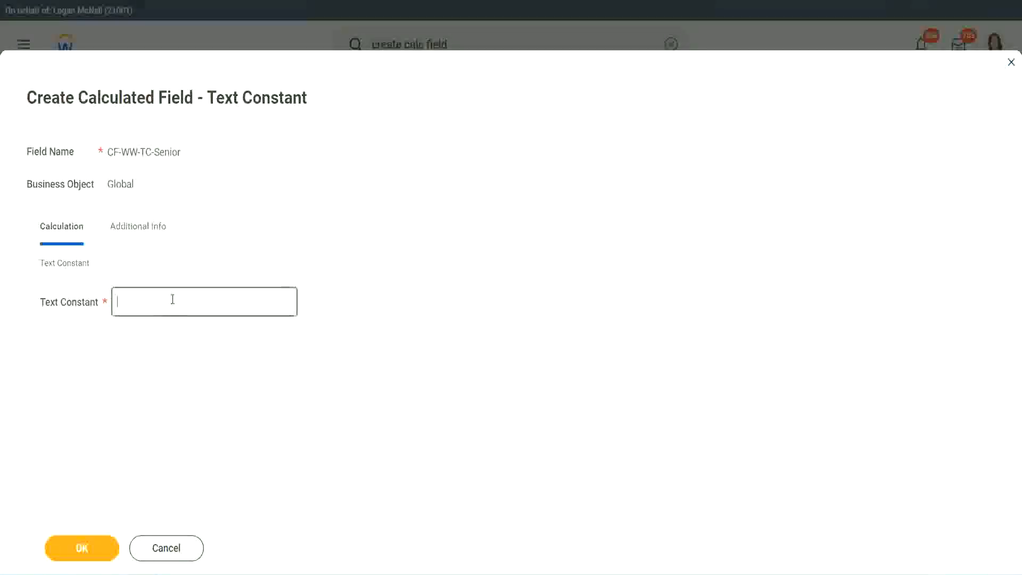
{"action": "type", "text": "Senior"}
{"action": "left_click", "coordinate": [101, 557]}
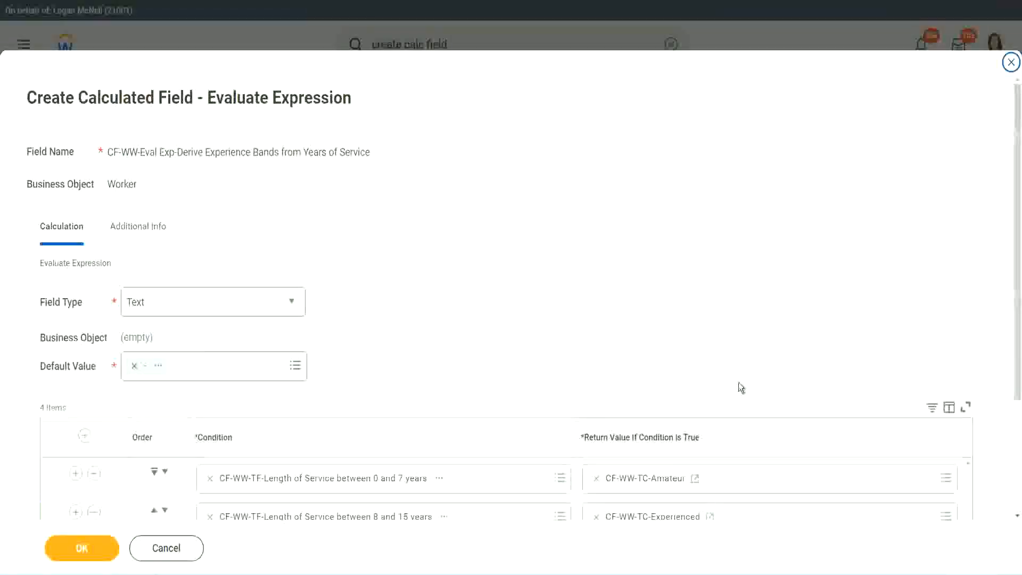
Start a new calculated field for the fourth row's return value and name it CF-WW-TC-Legend, reusing the third row's return value name
{"action": "scroll", "coordinate": [719, 426], "scroll_direction": "down", "scroll_amount": 3}
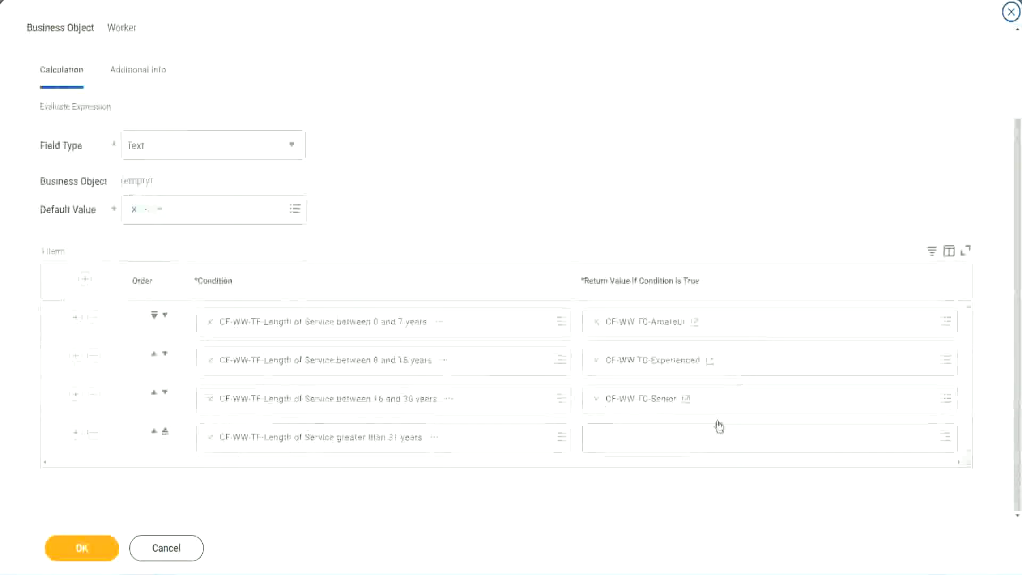
{"action": "right_click", "coordinate": [622, 403]}
{"action": "left_click", "coordinate": [626, 458]}
{"action": "left_click", "coordinate": [623, 445]}
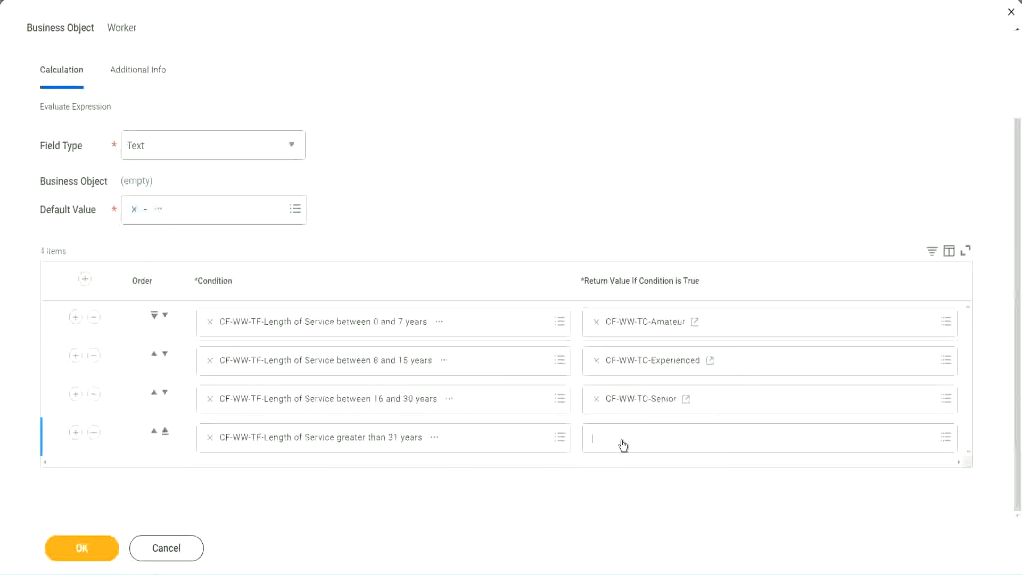
{"action": "left_click", "coordinate": [632, 413]}
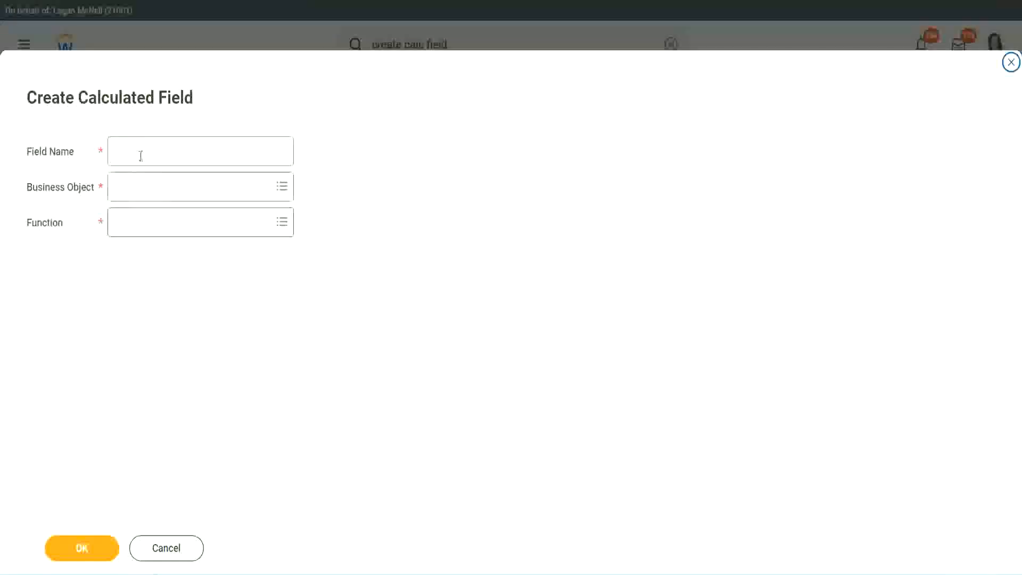
{"action": "left_click", "coordinate": [141, 155]}
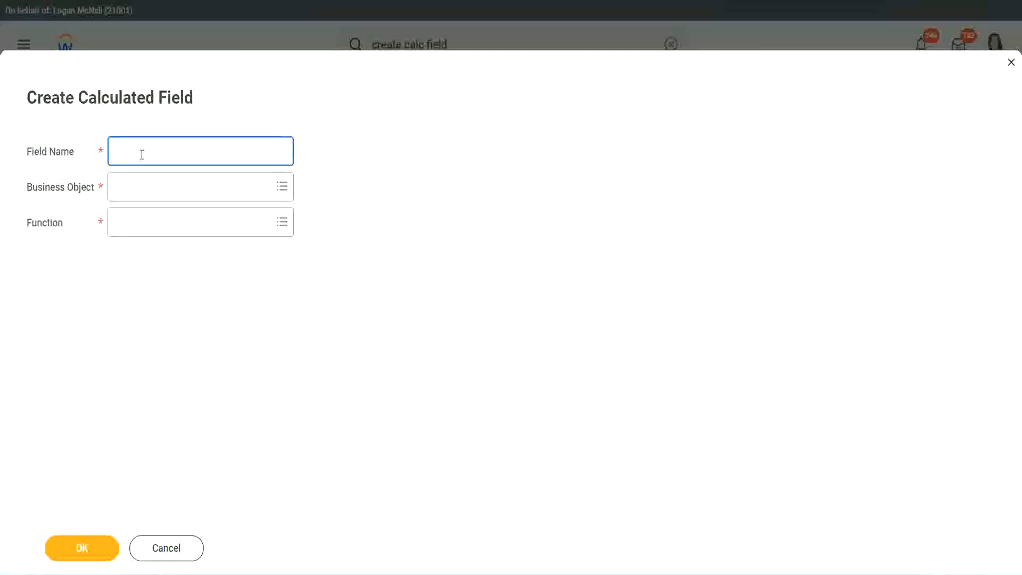
{"action": "key", "text": "ctrl+v"}
{"action": "double_click", "coordinate": [173, 151]}
{"action": "type", "text": "Le"}
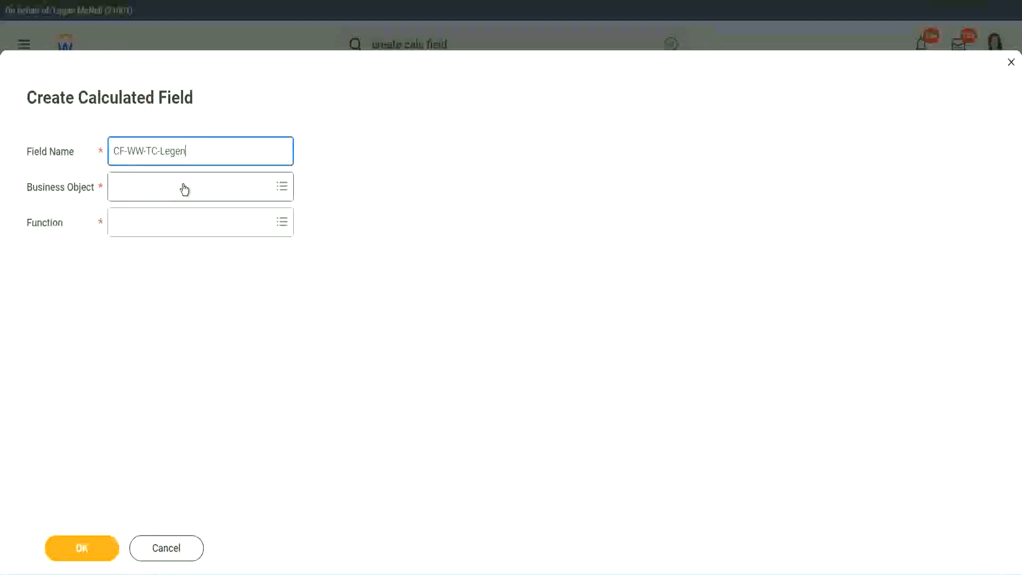
Set the new field's business object to Global and its function to Text Constant, and continue to its definition
{"action": "left_click", "coordinate": [144, 192]}
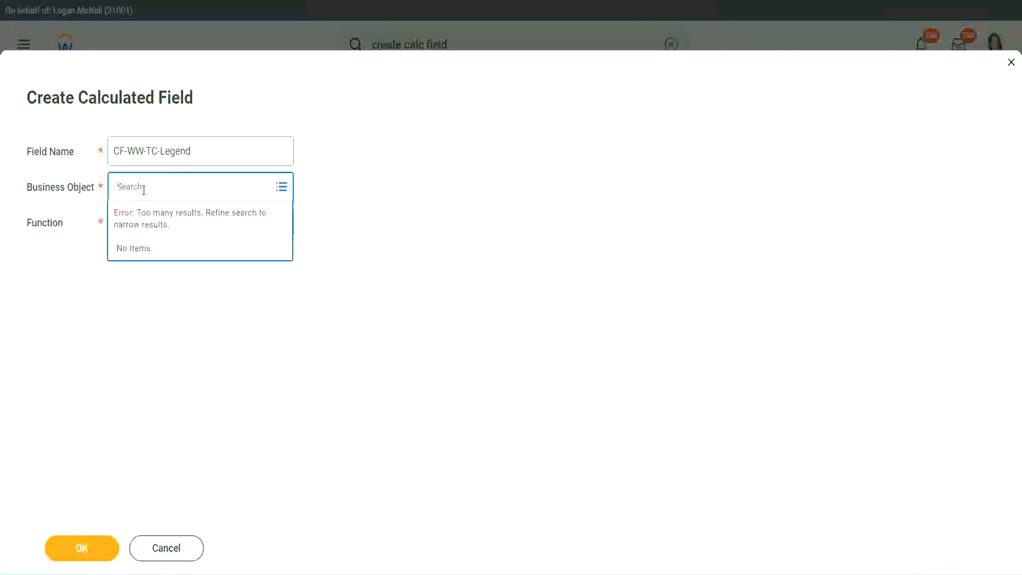
{"action": "type", "text": "Global"}
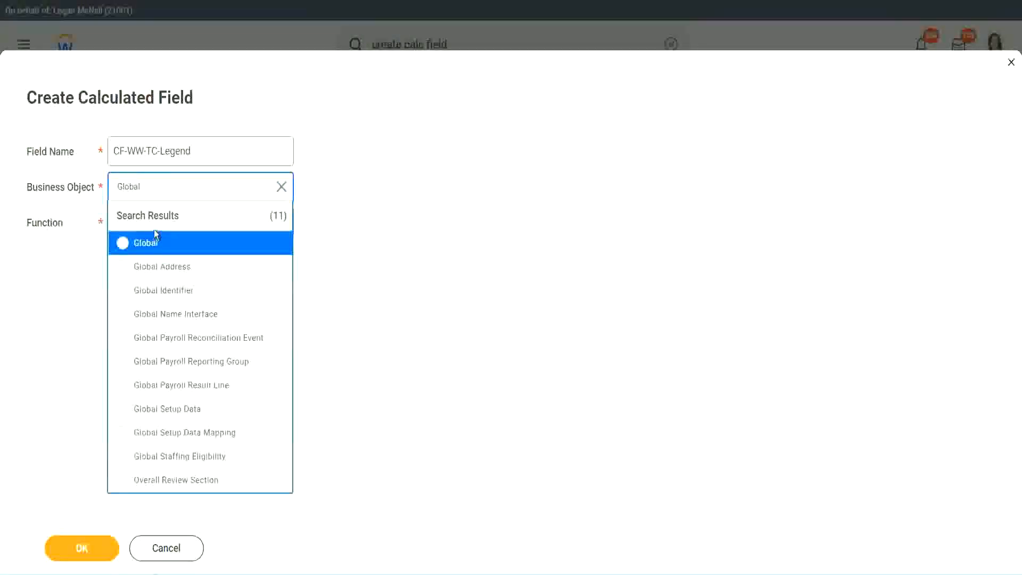
{"action": "left_click", "coordinate": [152, 244]}
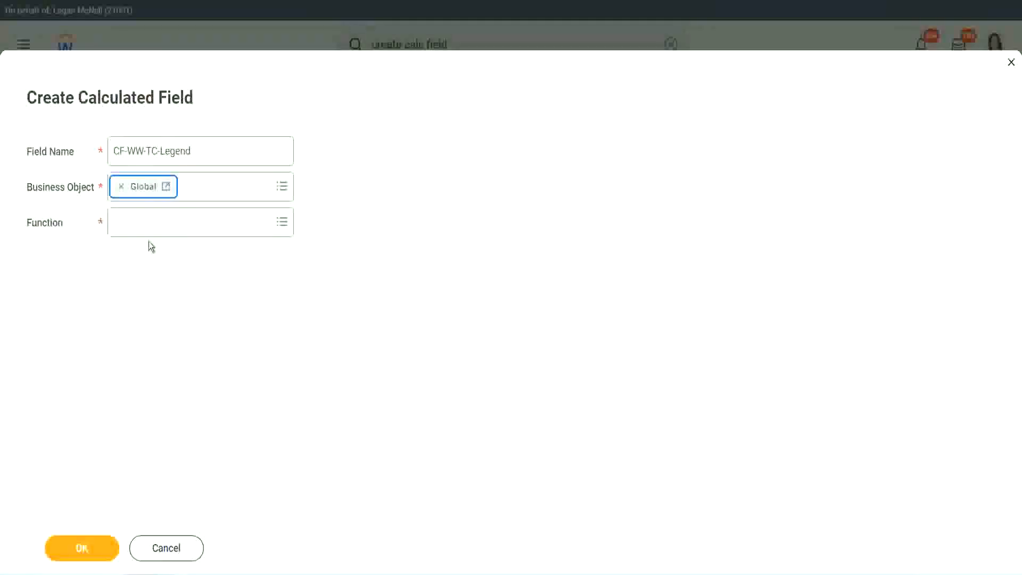
{"action": "left_click", "coordinate": [147, 221]}
{"action": "type", "text": "tc"}
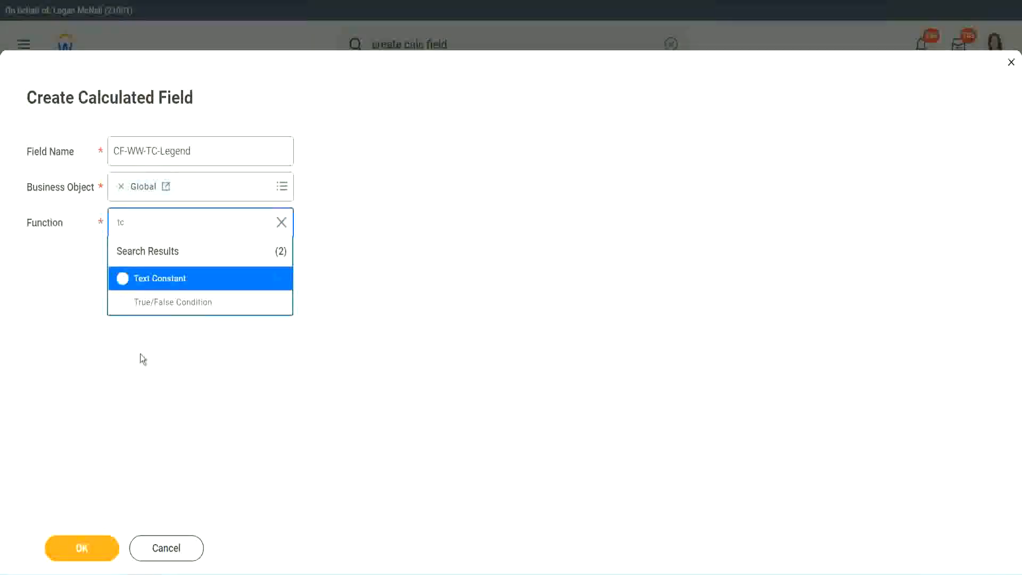
{"action": "left_click", "coordinate": [195, 281]}
{"action": "left_click", "coordinate": [74, 551]}
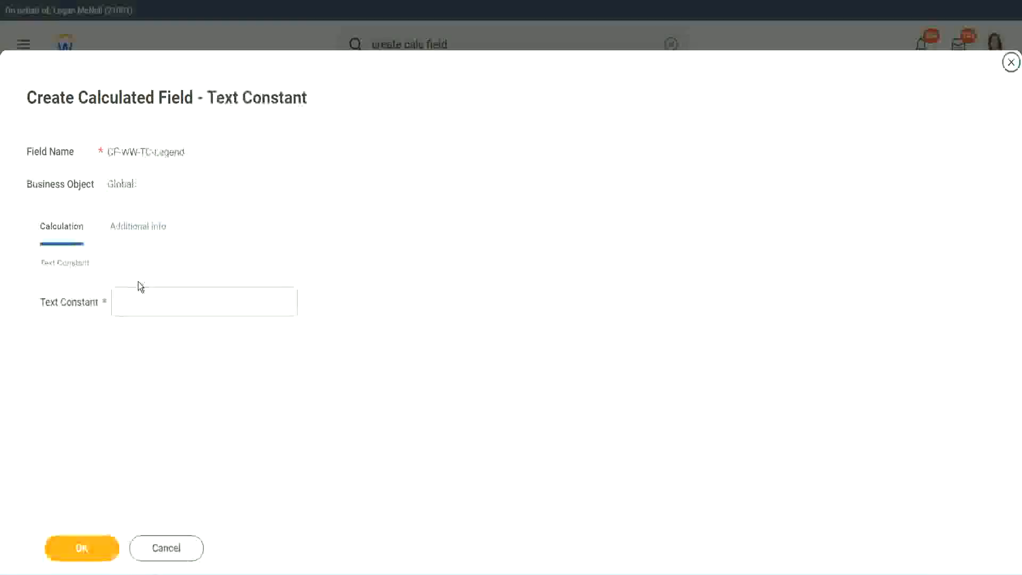
Set the text constant to Legend and save the field as the fourth row's return value
{"action": "left_click", "coordinate": [132, 303]}
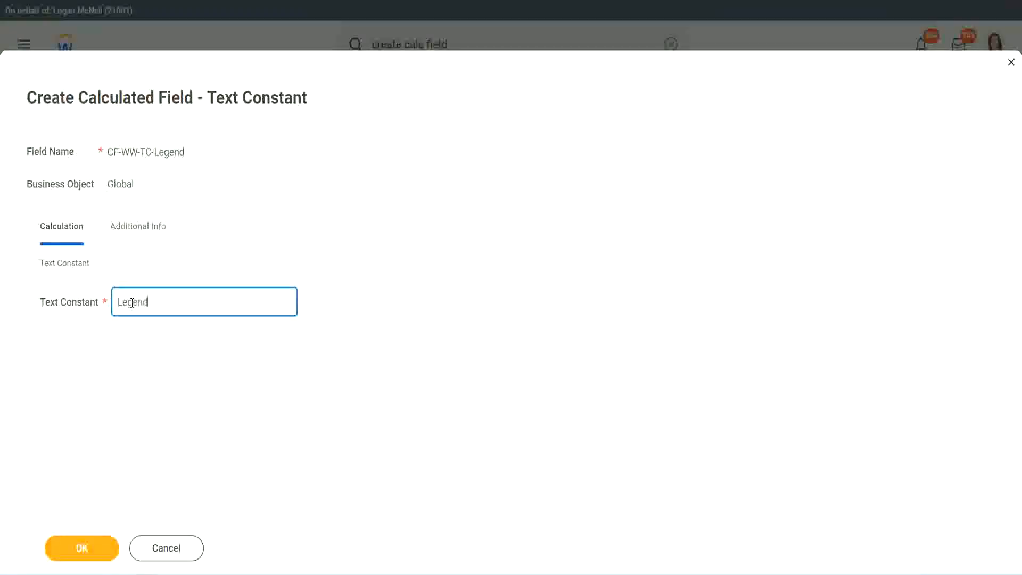
{"action": "left_click", "coordinate": [86, 549]}
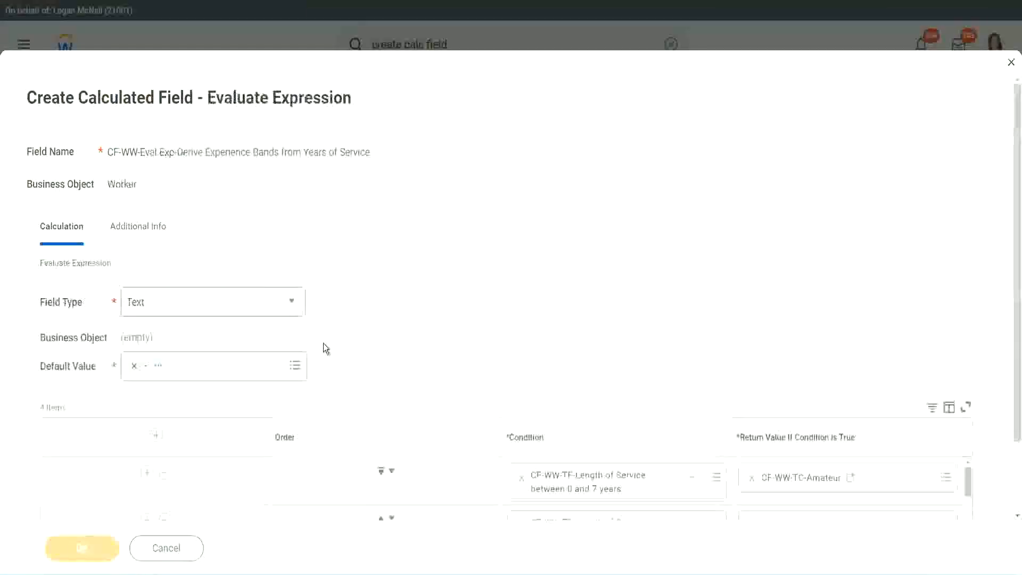
{"action": "scroll", "coordinate": [541, 282], "scroll_direction": "down", "scroll_amount": 3}
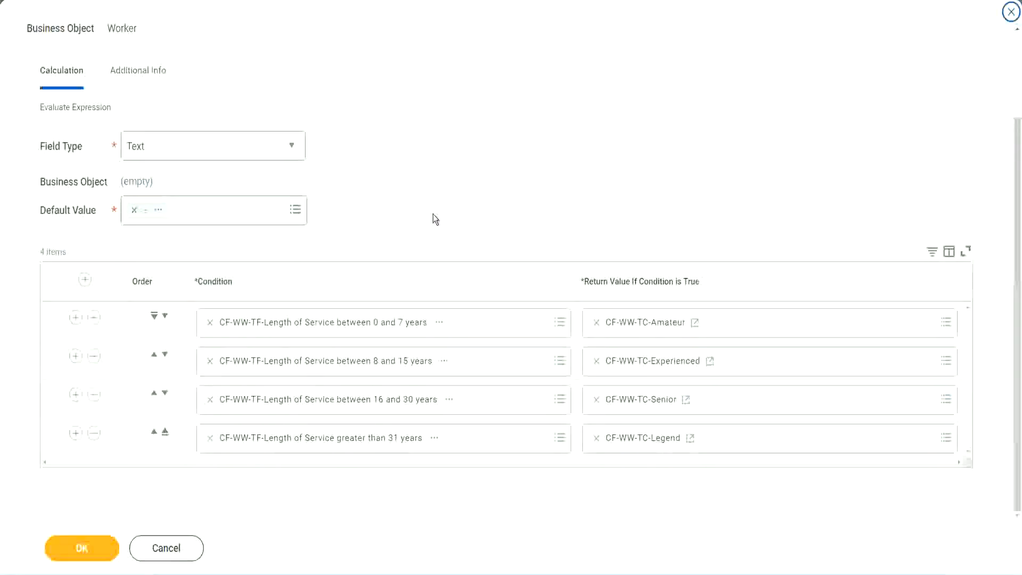
Review the four conditions with their return values and save the Evaluate Expression calculated field
{"action": "scroll", "coordinate": [433, 214], "scroll_direction": "up", "scroll_amount": 2}
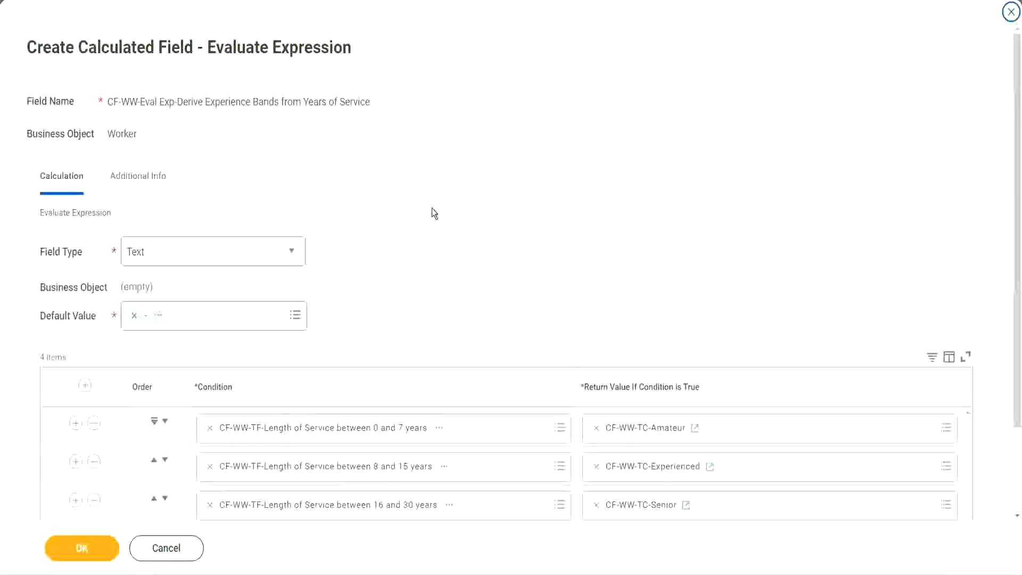
{"action": "scroll", "coordinate": [432, 209], "scroll_direction": "down", "scroll_amount": 2}
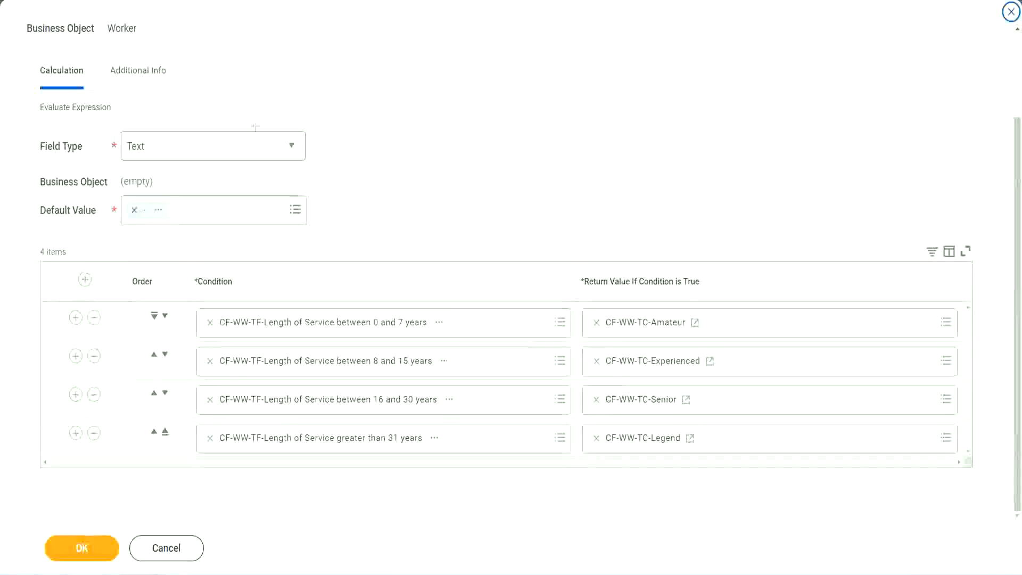
{"action": "left_click_drag", "start_coordinate": [654, 151], "coordinate": [663, 246]}
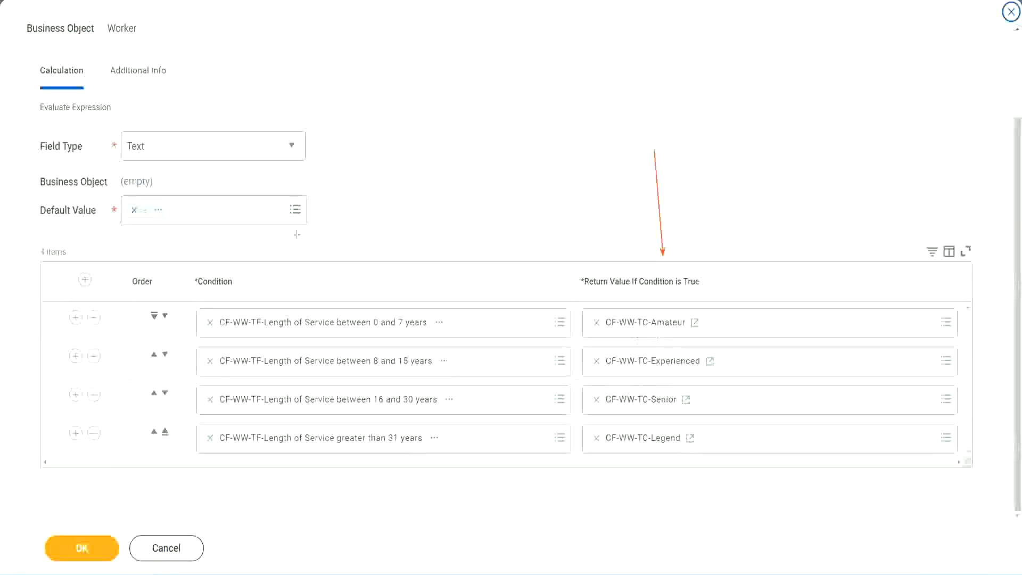
{"action": "left_click_drag", "start_coordinate": [127, 91], "coordinate": [131, 128]}
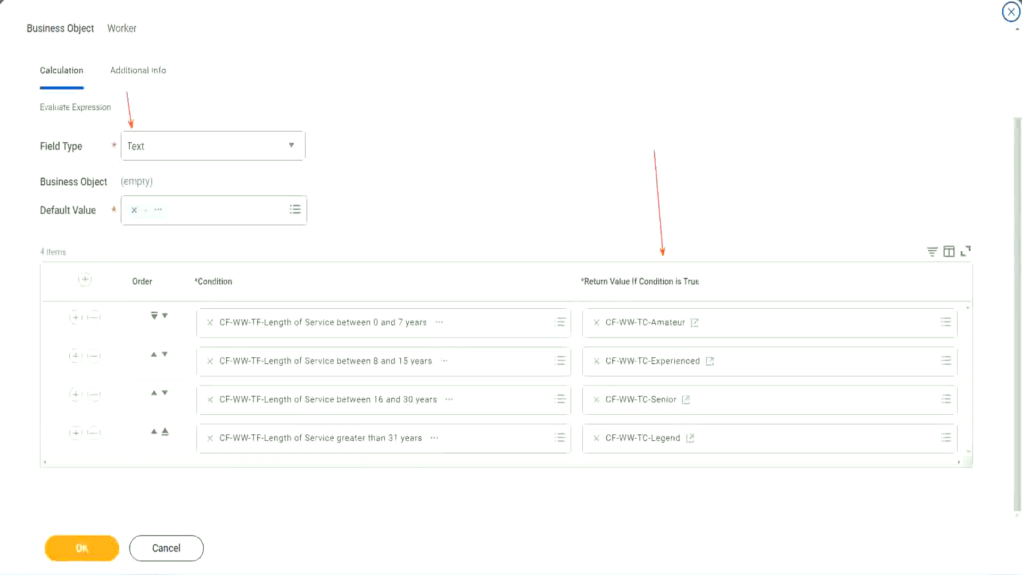
{"action": "left_click", "coordinate": [88, 545]}
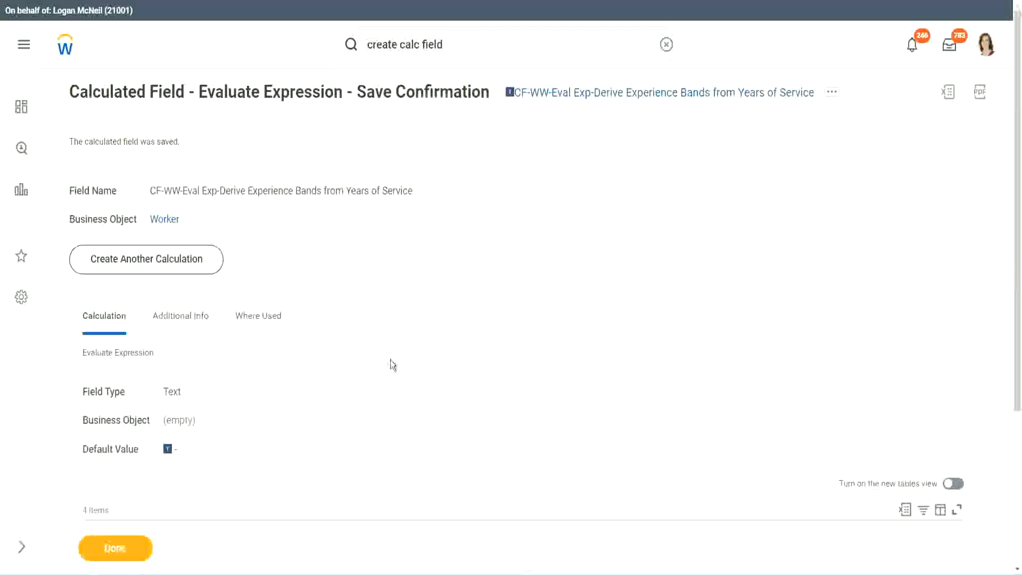
Check the saved field's condition table and copy the calculated field's name as text
{"action": "scroll", "coordinate": [390, 356], "scroll_direction": "down", "scroll_amount": 4}
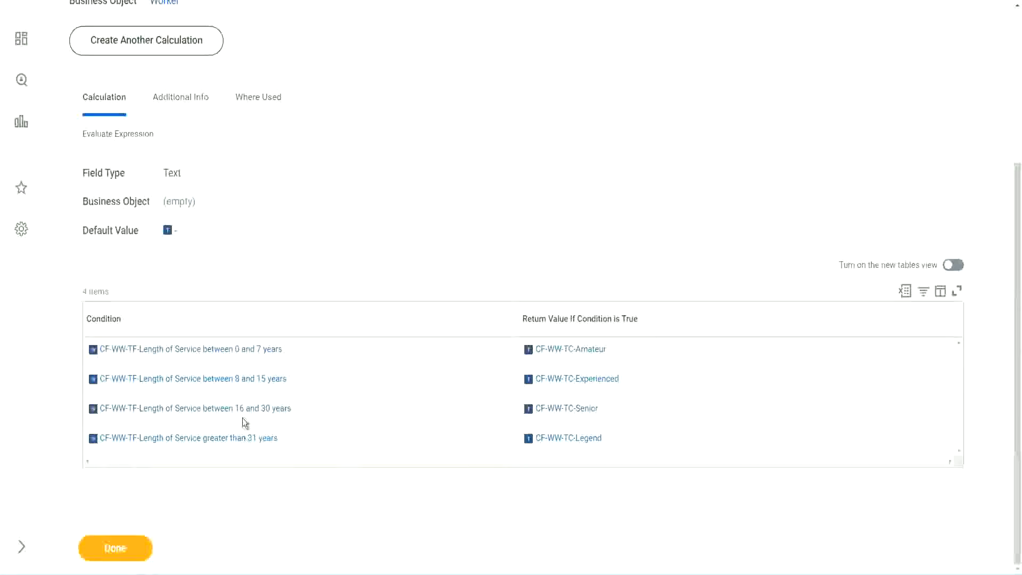
{"action": "scroll", "coordinate": [288, 322], "scroll_direction": "up", "scroll_amount": 4}
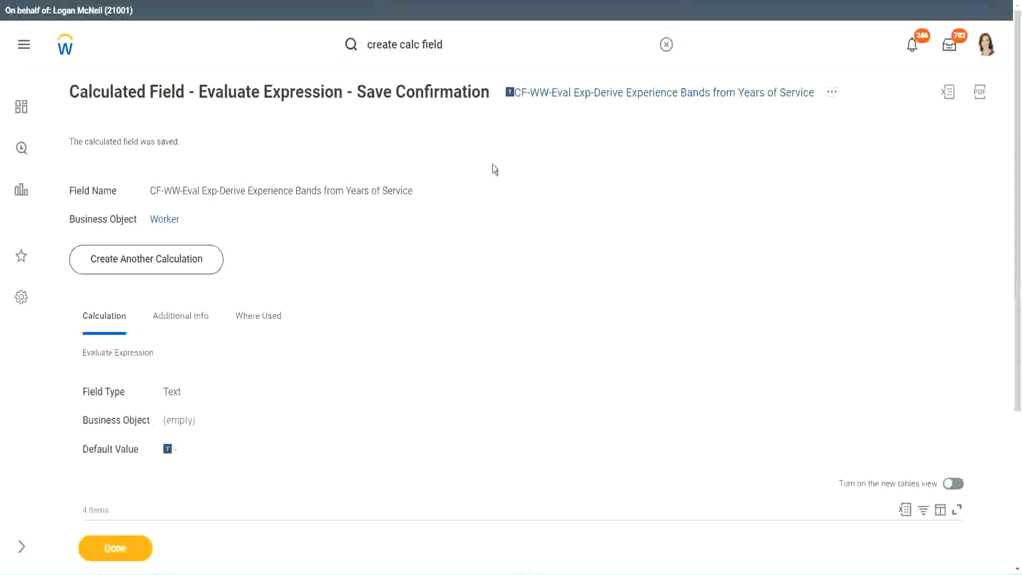
{"action": "right_click", "coordinate": [599, 100]}
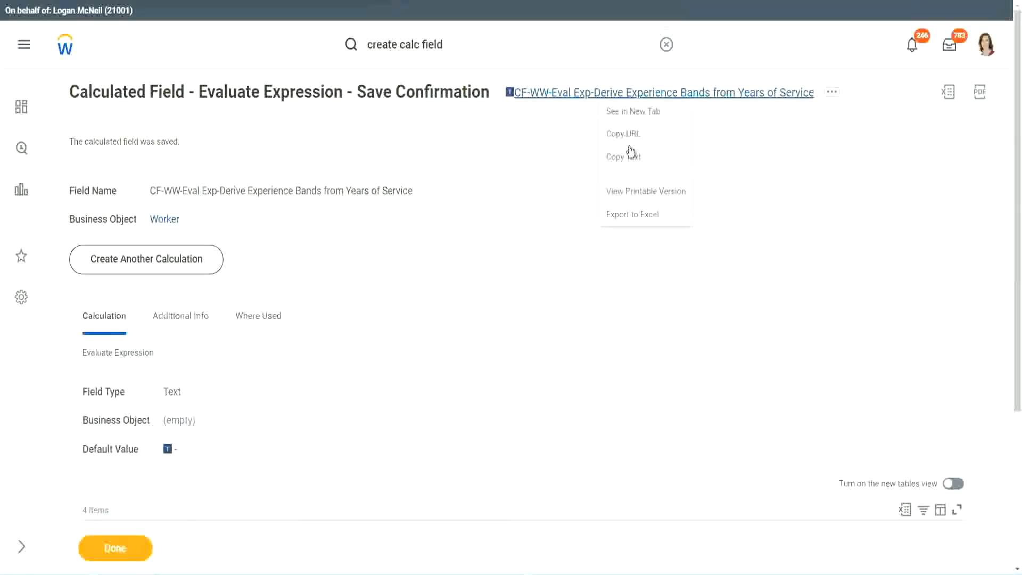
{"action": "left_click", "coordinate": [630, 167]}
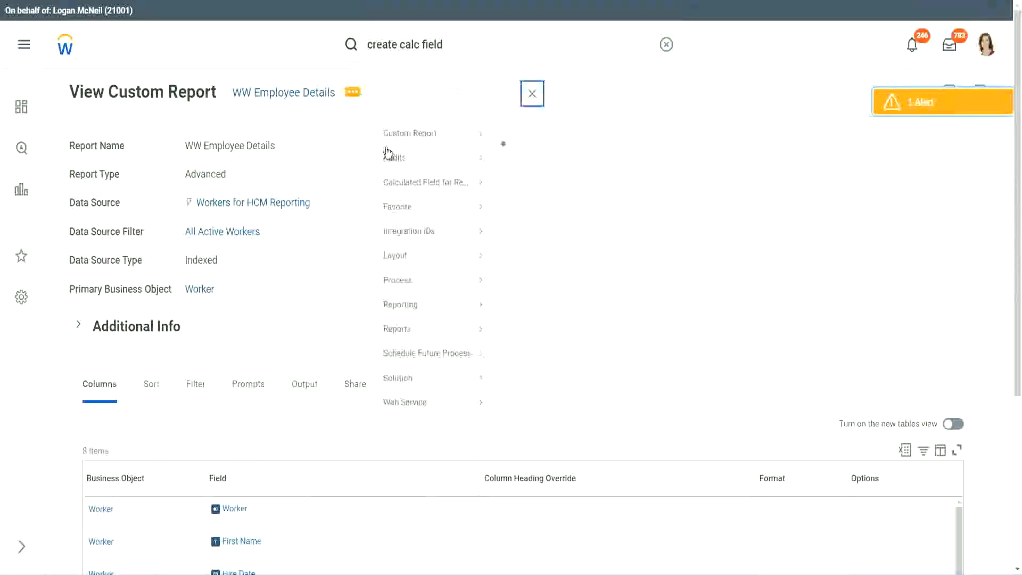
Open the WW Employee Details custom report for editing at its column definitions
{"action": "mouse_move", "coordinate": [415, 151]}
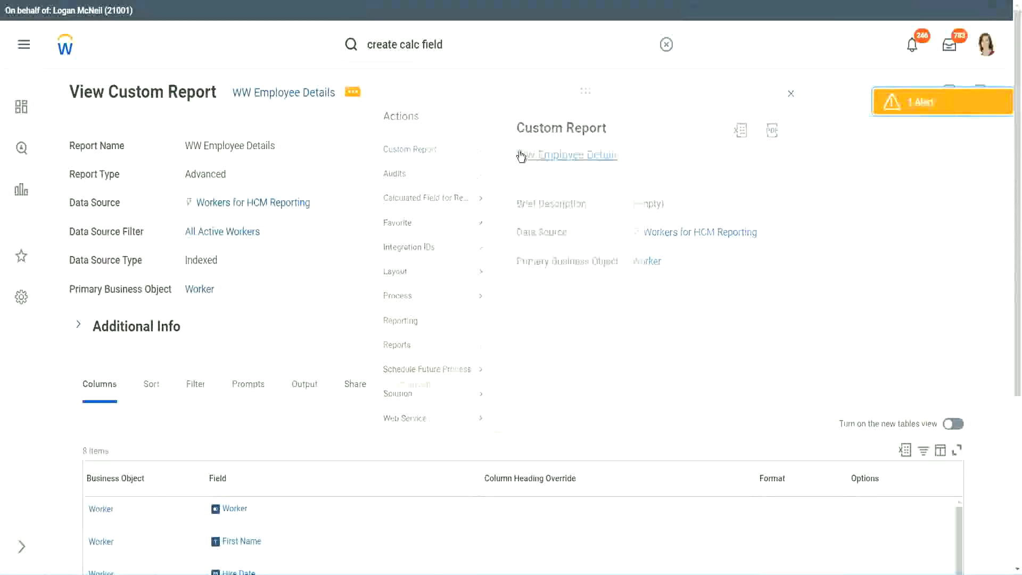
{"action": "left_click", "coordinate": [521, 156]}
{"action": "scroll", "coordinate": [372, 233], "scroll_direction": "down", "scroll_amount": 5}
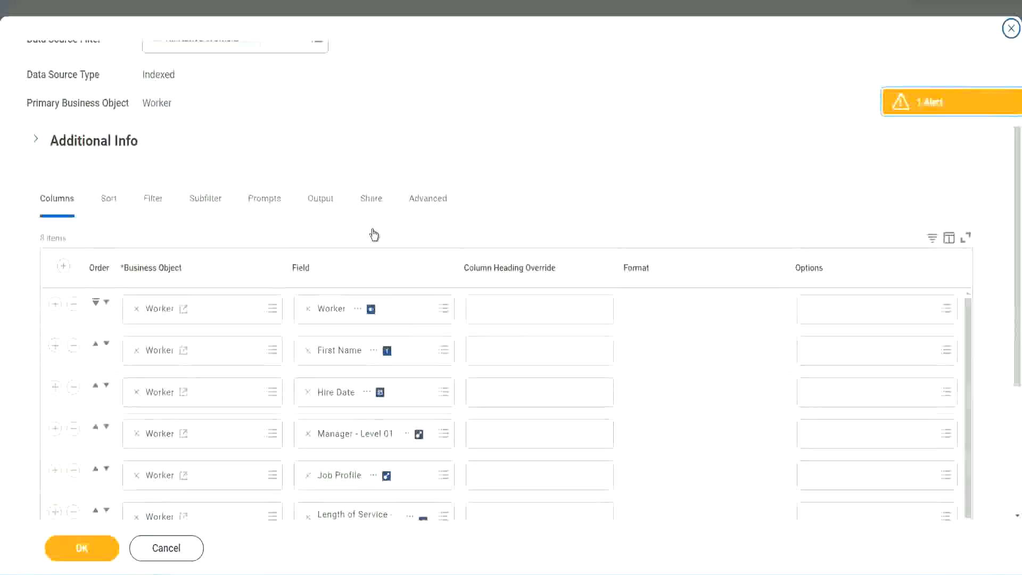
{"action": "scroll", "coordinate": [374, 234], "scroll_direction": "down", "scroll_amount": 2}
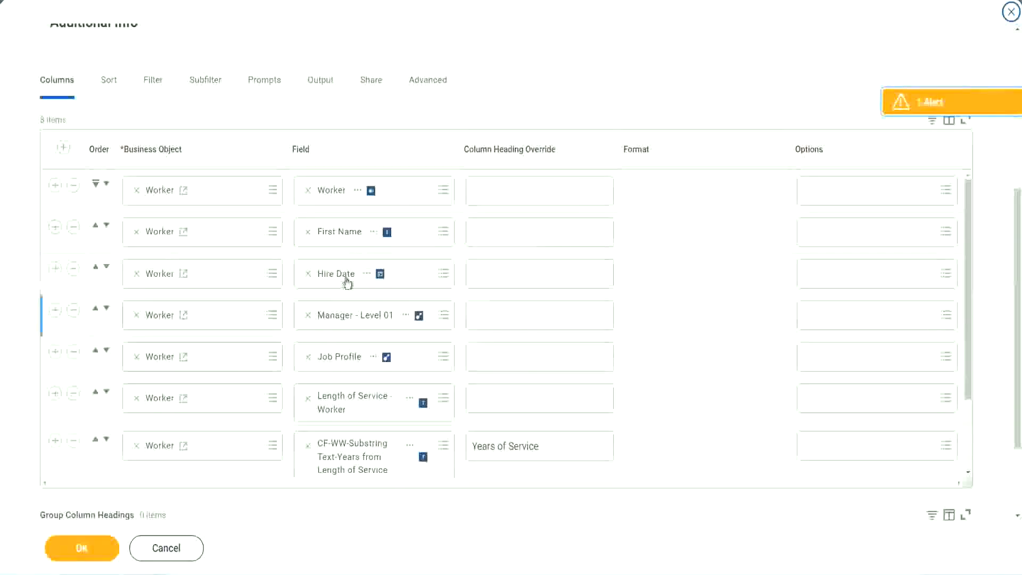
Add a Worker column row at the end of the report's columns and remove the Years of Service substring column
{"action": "left_click", "coordinate": [55, 441]}
{"action": "scroll", "coordinate": [359, 309], "scroll_direction": "down", "scroll_amount": 1}
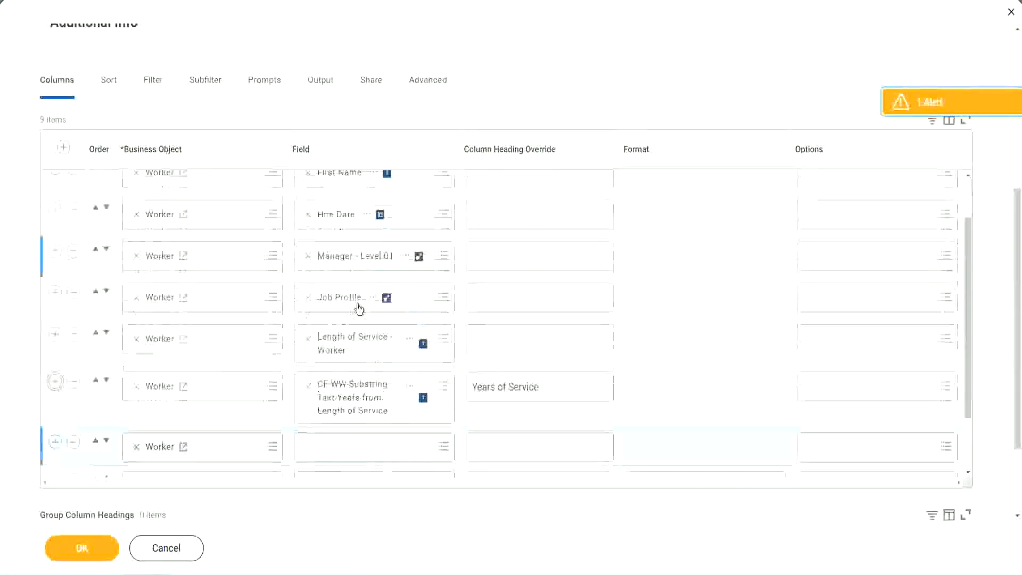
{"action": "scroll", "coordinate": [360, 309], "scroll_direction": "down", "scroll_amount": 5}
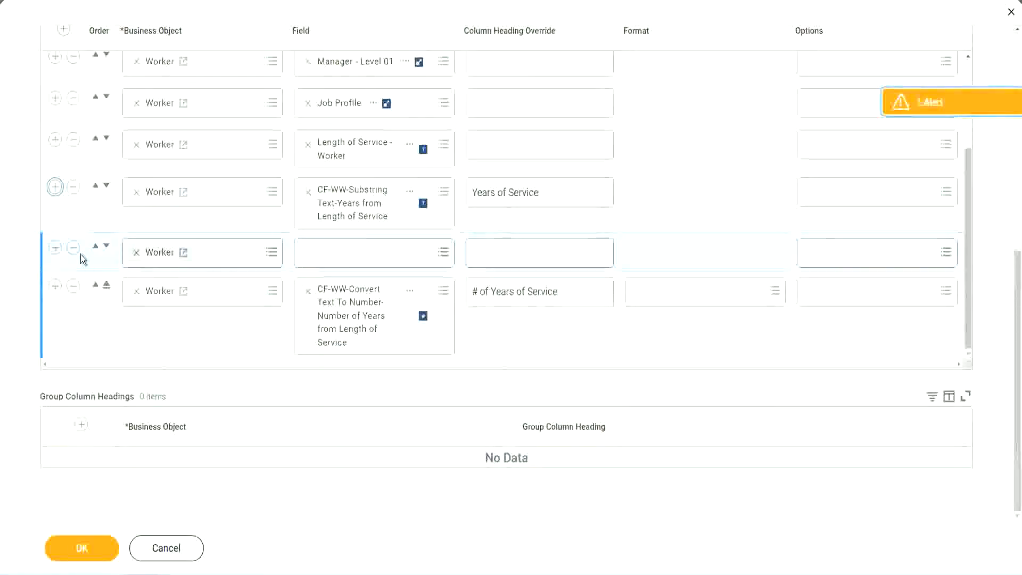
{"action": "left_click", "coordinate": [107, 248]}
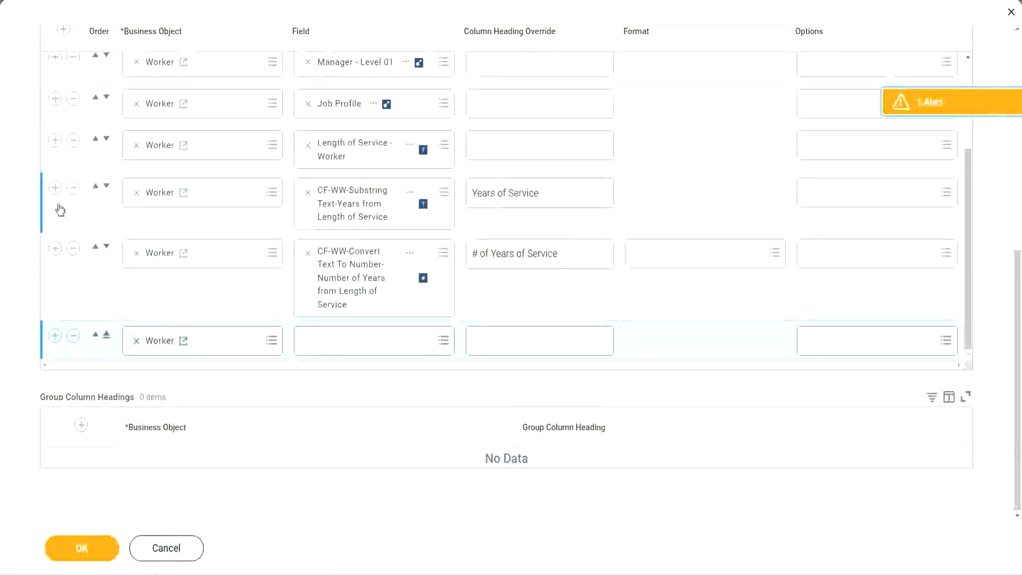
{"action": "left_click", "coordinate": [72, 188]}
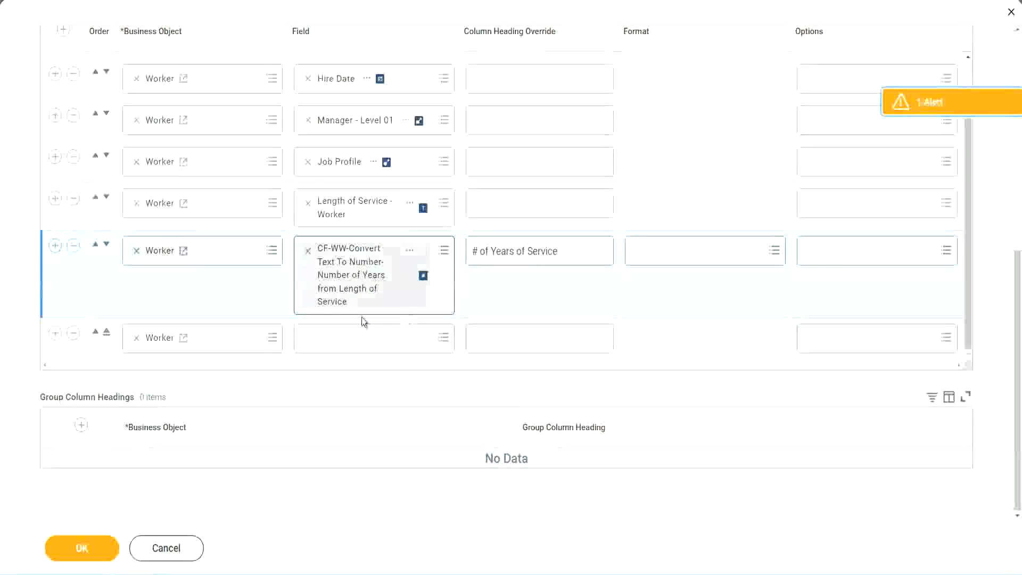
Set the new column's field to CF-WW-Eval Exp-Derive Experience Bands from Years of Service, override its heading with Experience Bands, and save the report
{"action": "left_click", "coordinate": [334, 340]}
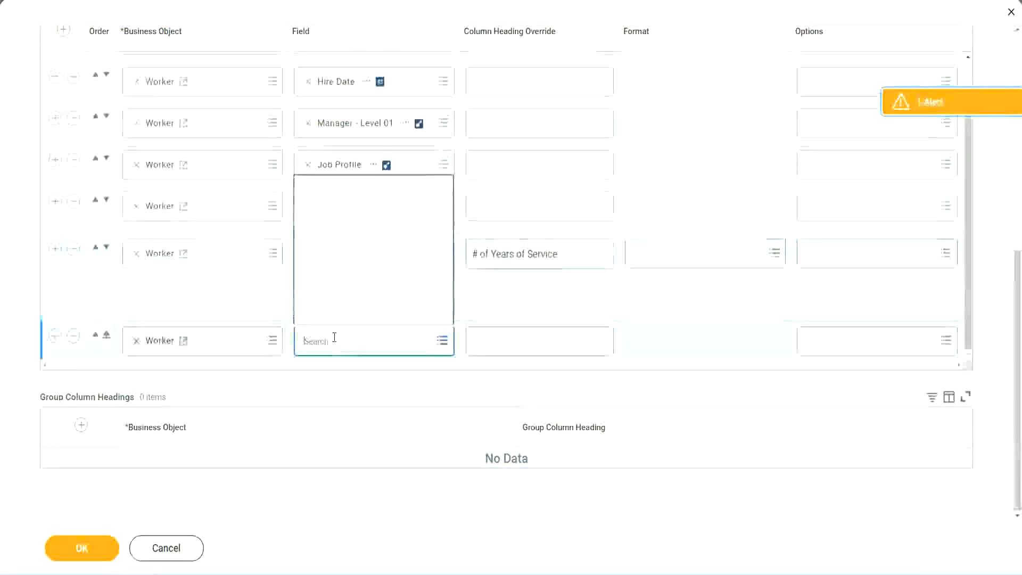
{"action": "key", "text": "ctrl+v"}
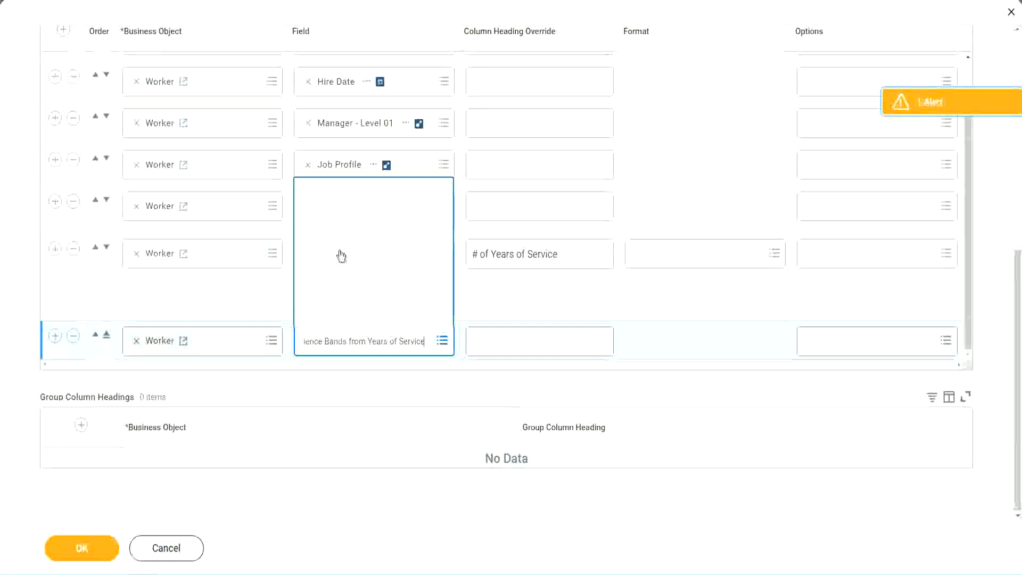
{"action": "left_click", "coordinate": [521, 307]}
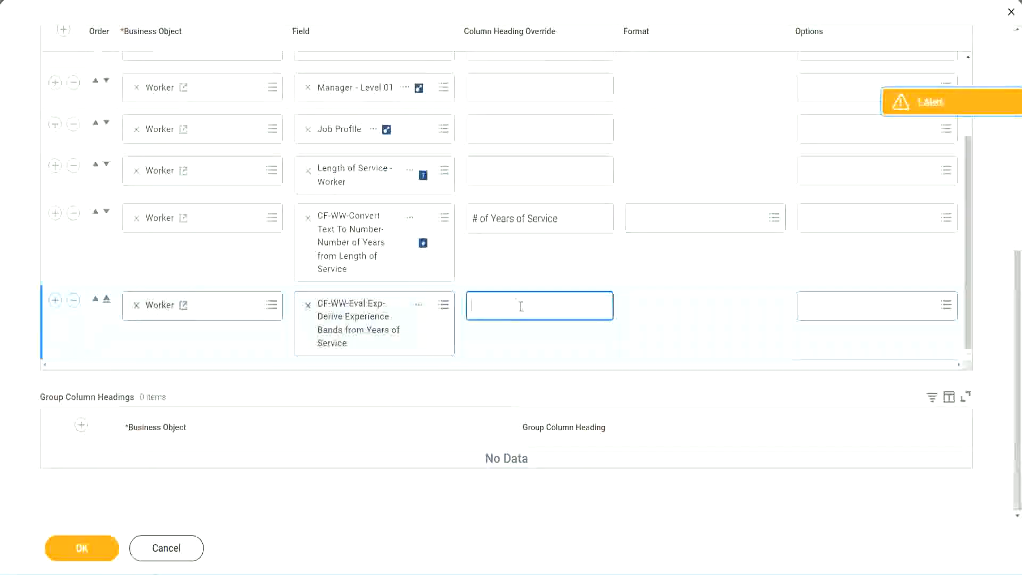
{"action": "type", "text": "Experience B"}
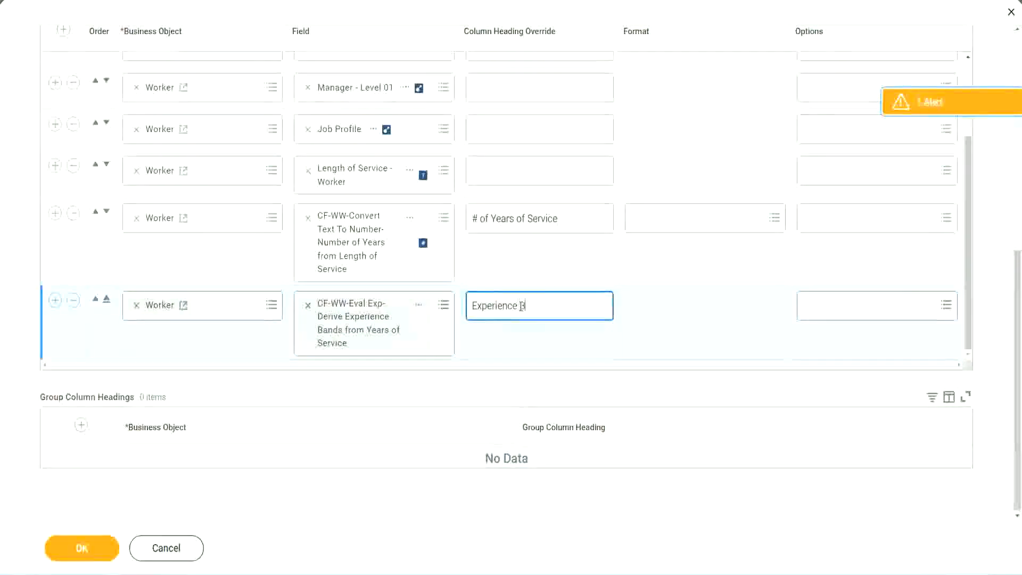
{"action": "type", "text": "ands"}
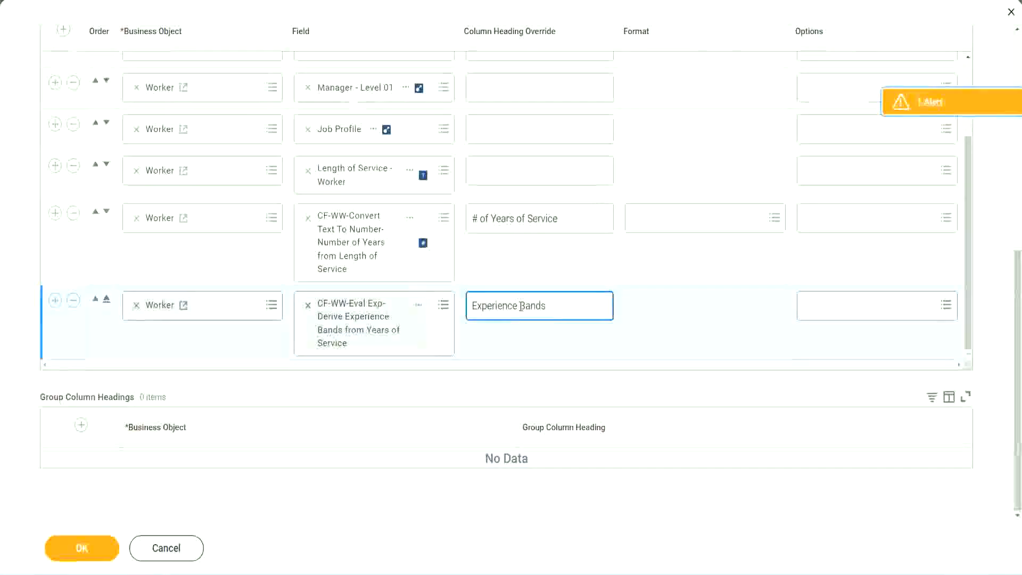
{"action": "left_click", "coordinate": [100, 550]}
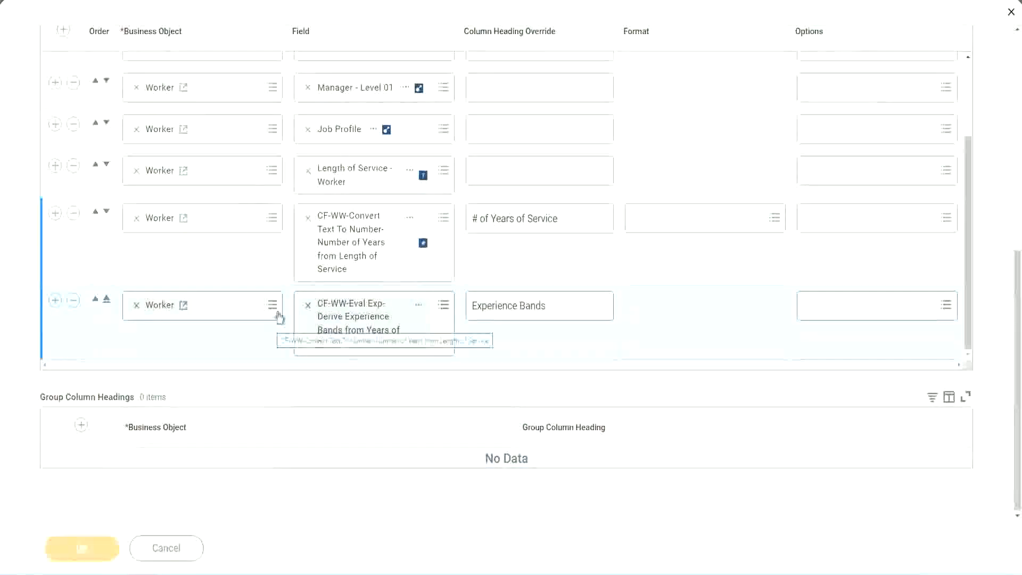
Run the WW Employee Details report with all worker type prompts blank and check the first row's years of service
{"action": "scroll", "coordinate": [298, 383], "scroll_direction": "down", "scroll_amount": 5}
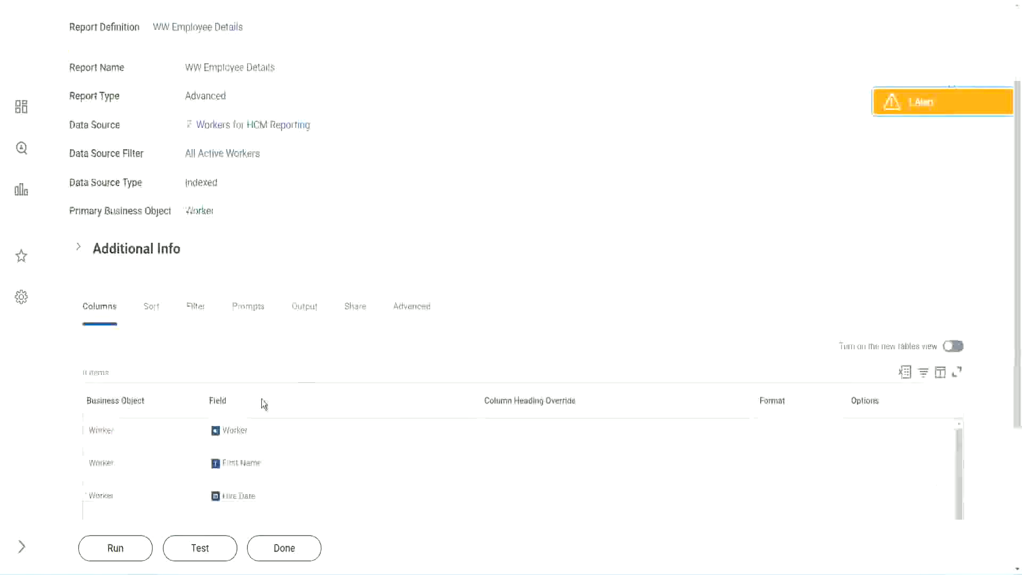
{"action": "left_click", "coordinate": [115, 548]}
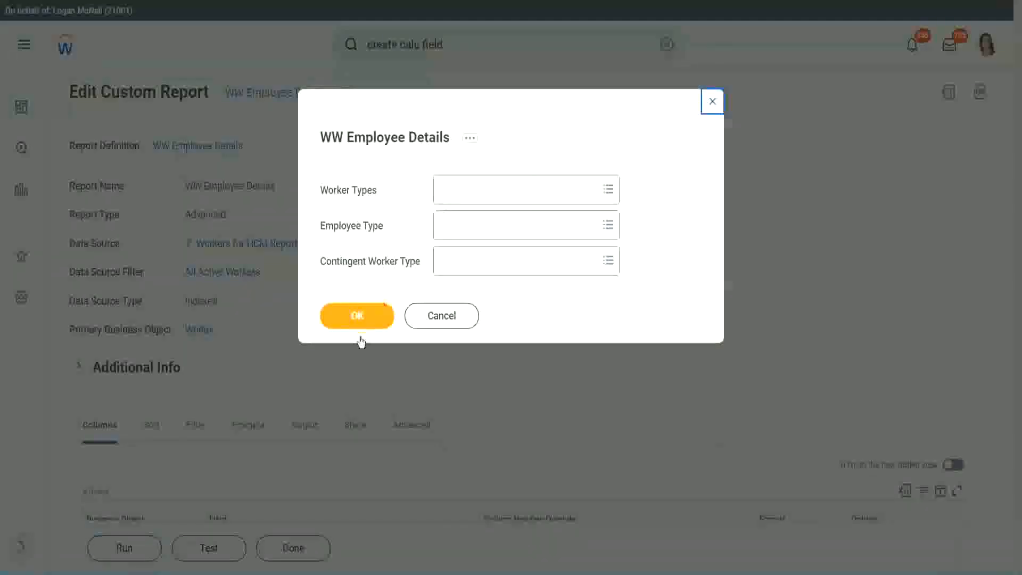
{"action": "left_click", "coordinate": [378, 312]}
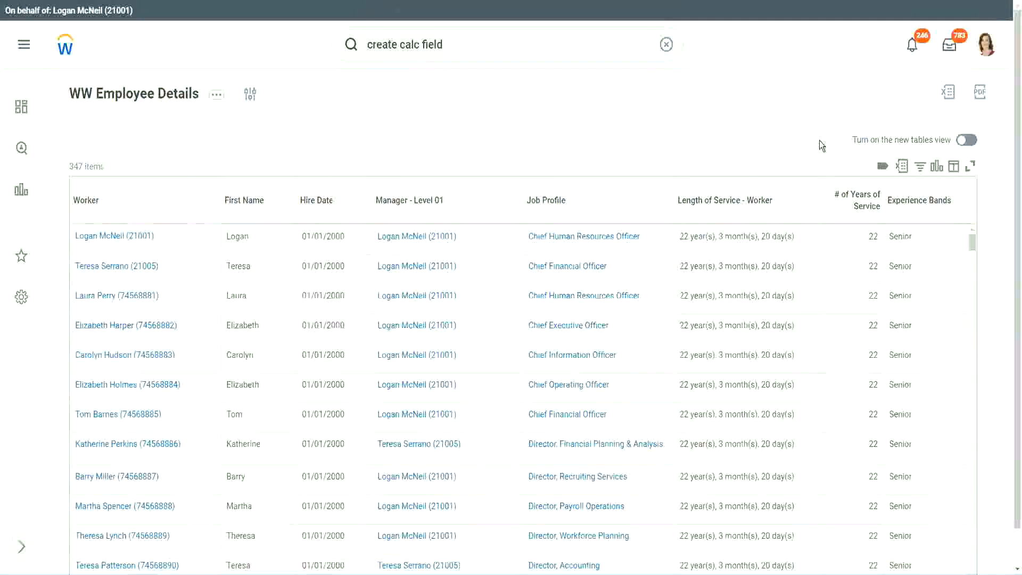
{"action": "scroll", "coordinate": [819, 141], "scroll_direction": "down", "scroll_amount": 1}
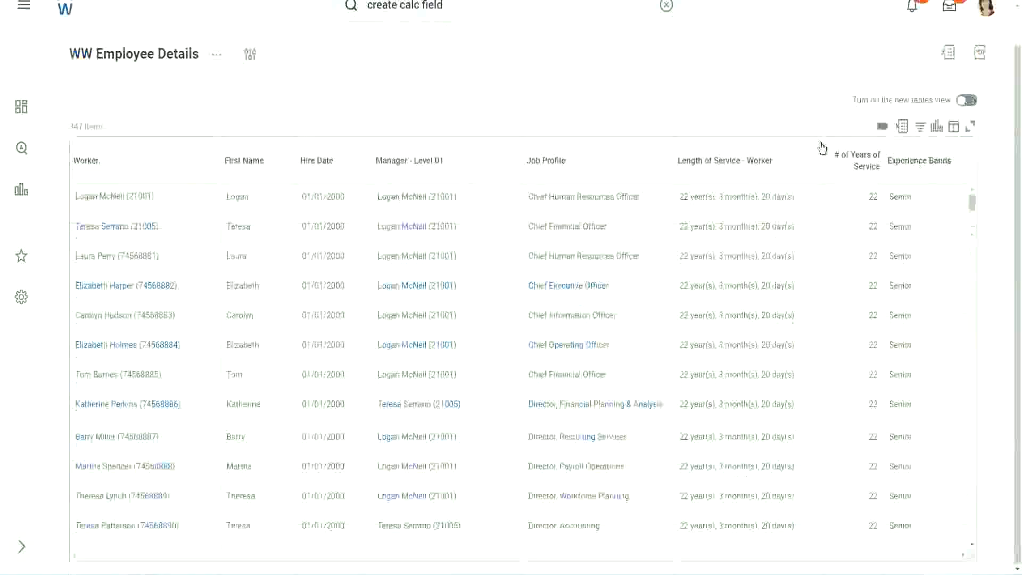
{"action": "double_click", "coordinate": [873, 198]}
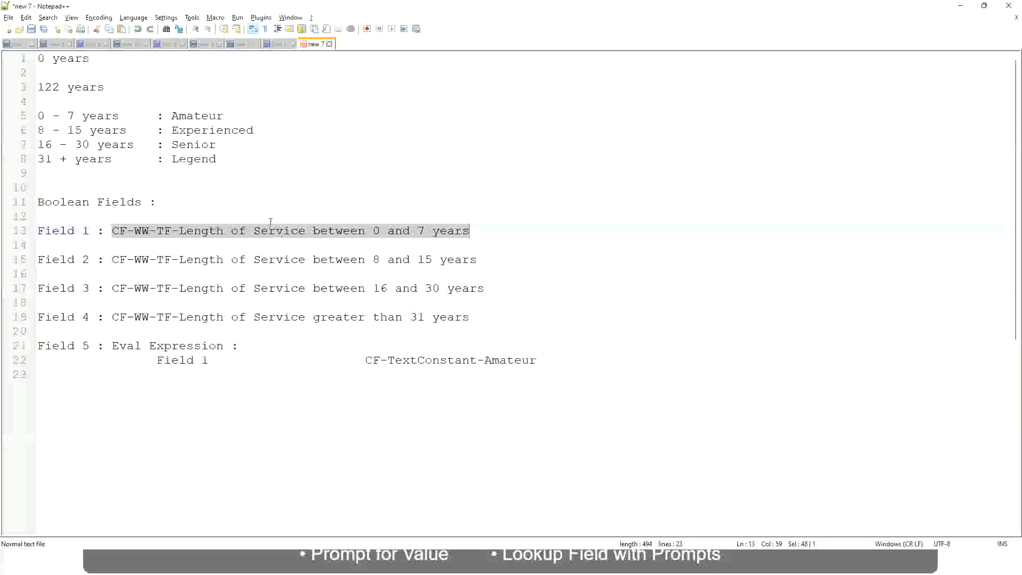
Switch to the Notepad++ notes and check the 16 - 30 years range defined for the Senior band
{"action": "left_click", "coordinate": [143, 186]}
{"action": "left_click", "coordinate": [174, 144]}
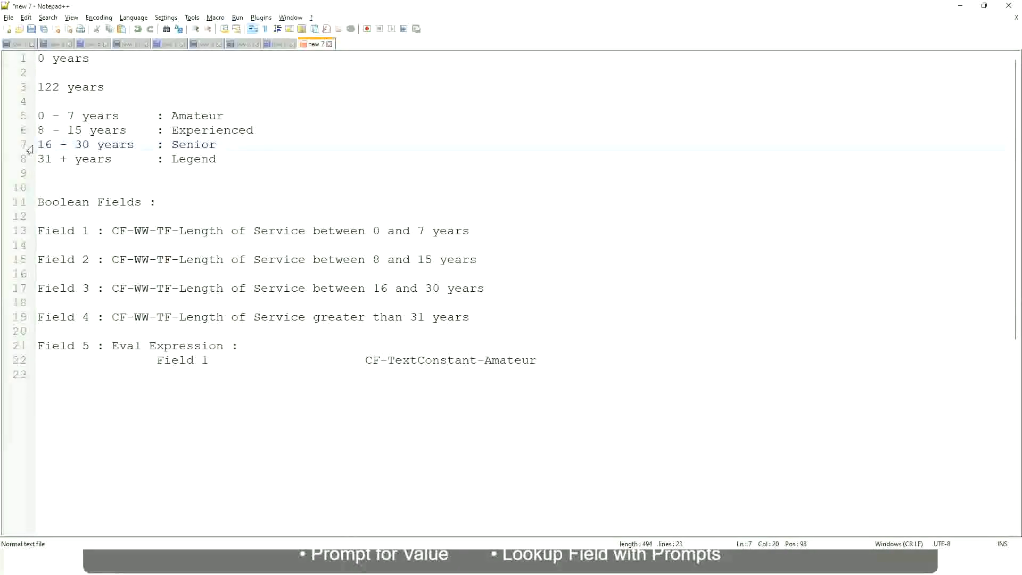
{"action": "left_click_drag", "start_coordinate": [38, 145], "coordinate": [96, 145]}
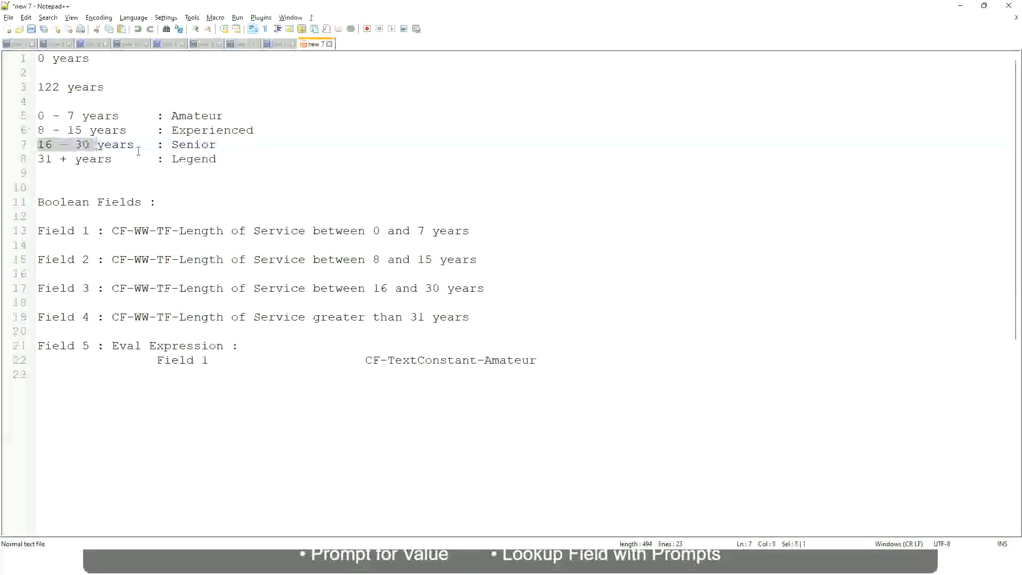
{"action": "double_click", "coordinate": [189, 145]}
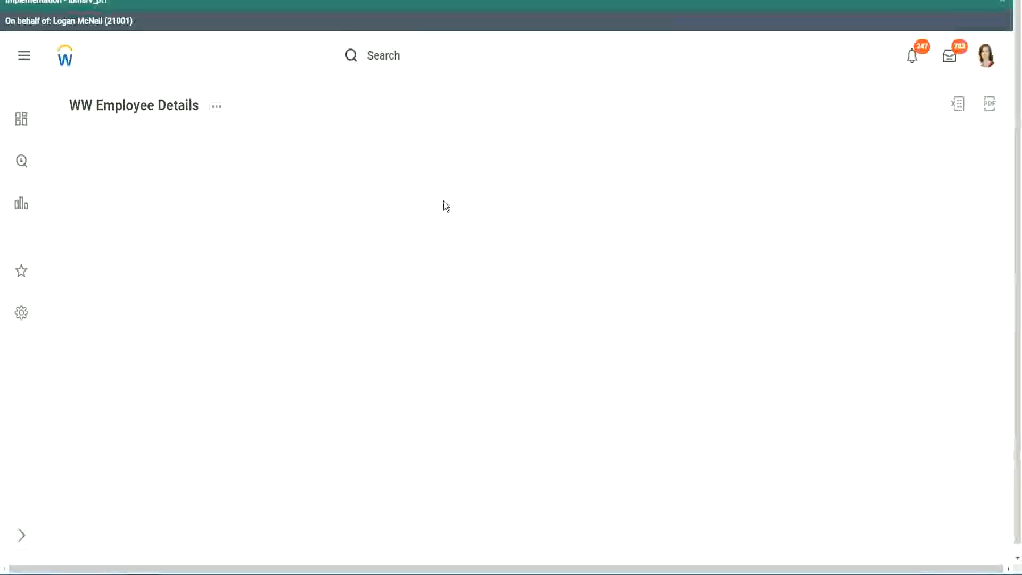
Return to the Workday report output and compare the years of service with the experience band across the rows
{"action": "scroll", "coordinate": [882, 322], "scroll_direction": "down", "scroll_amount": 3}
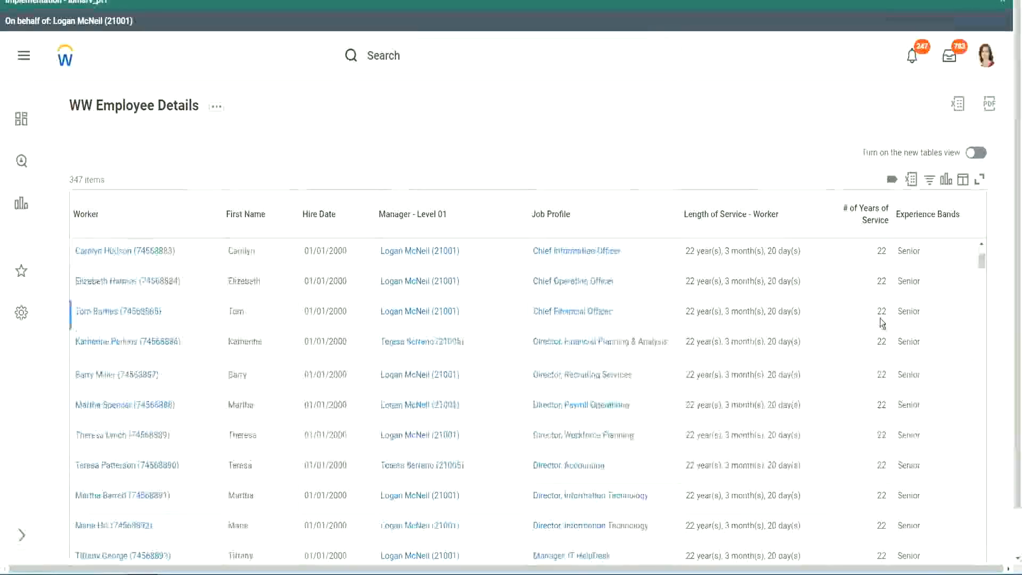
{"action": "scroll", "coordinate": [884, 323], "scroll_direction": "down", "scroll_amount": 8}
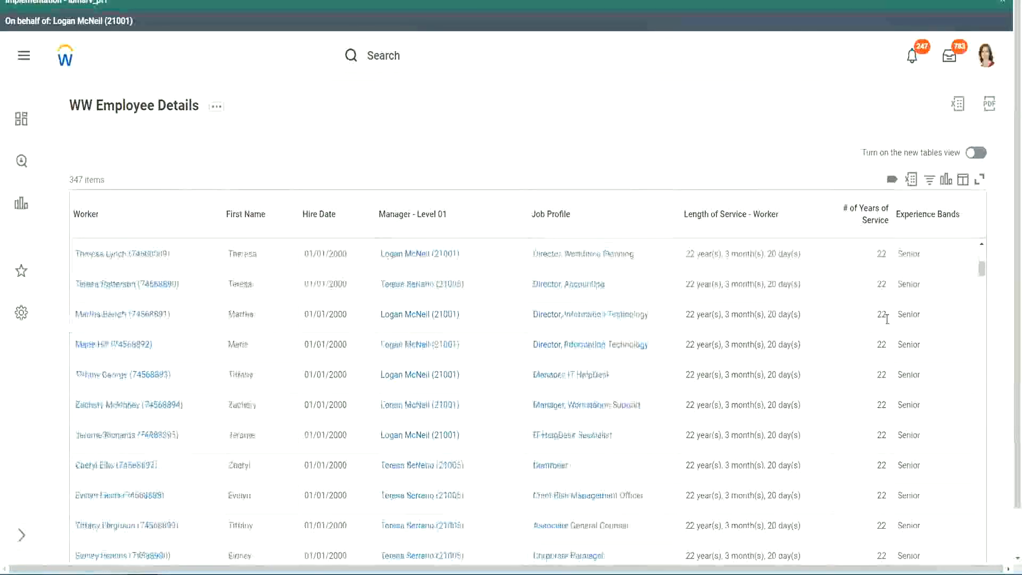
{"action": "scroll", "coordinate": [890, 353], "scroll_direction": "down", "scroll_amount": 8}
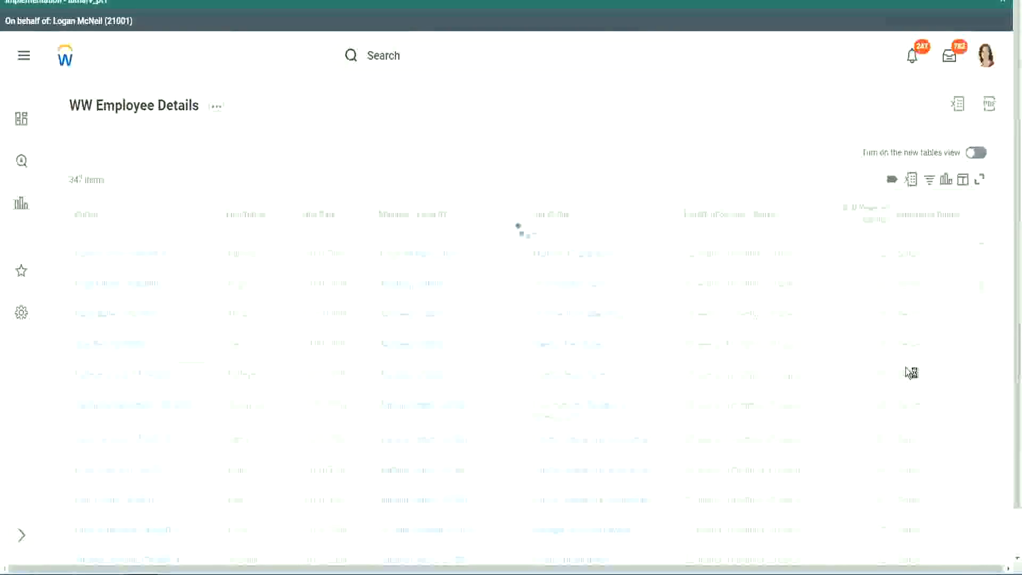
{"action": "scroll", "coordinate": [906, 367], "scroll_direction": "down", "scroll_amount": 1}
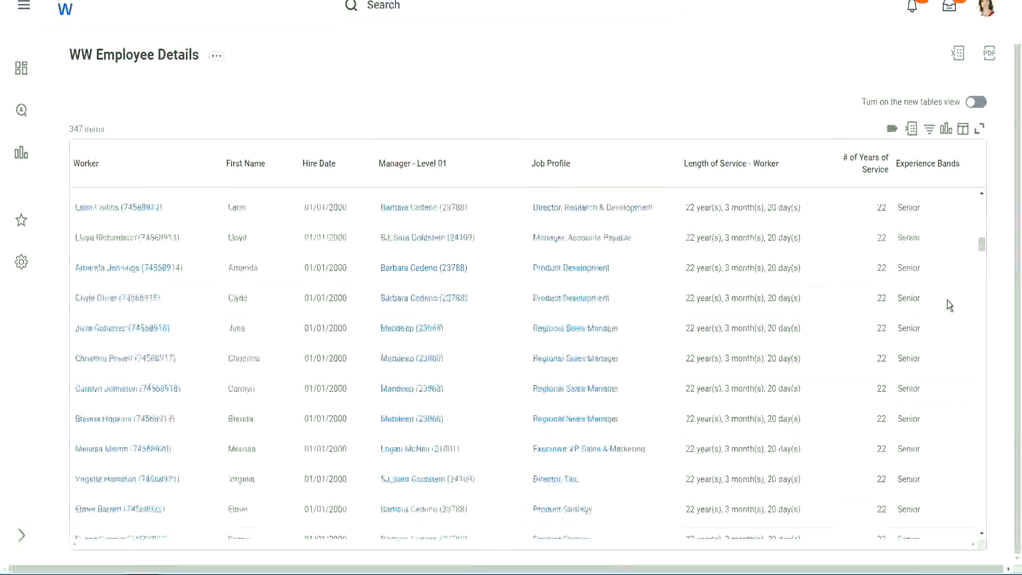
{"action": "scroll", "coordinate": [947, 299], "scroll_direction": "down", "scroll_amount": 3}
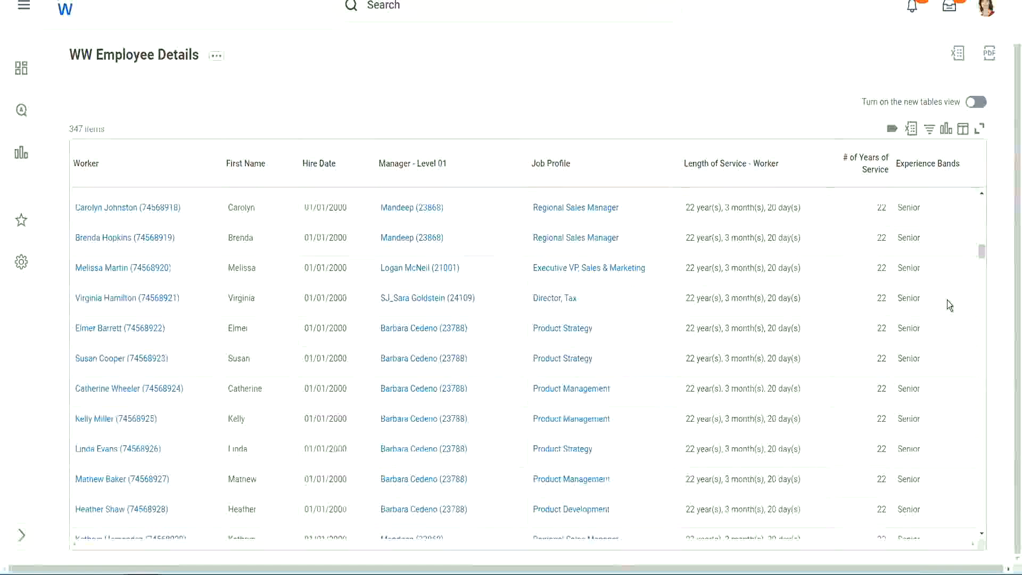
{"action": "scroll", "coordinate": [947, 300], "scroll_direction": "down", "scroll_amount": 5}
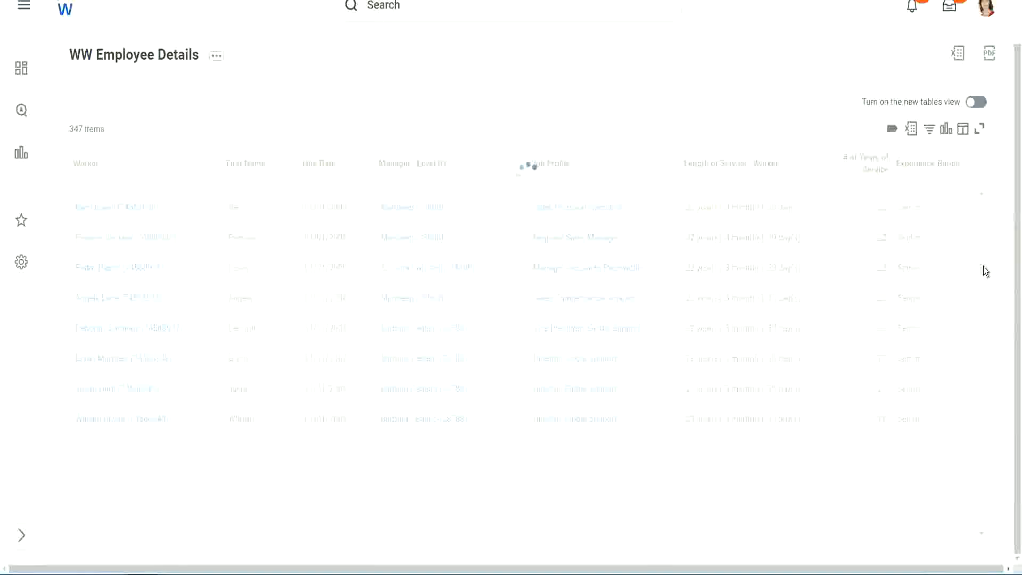
Filter the report output to rows whose Experience Bands column contains Amateur
{"action": "left_click", "coordinate": [931, 171]}
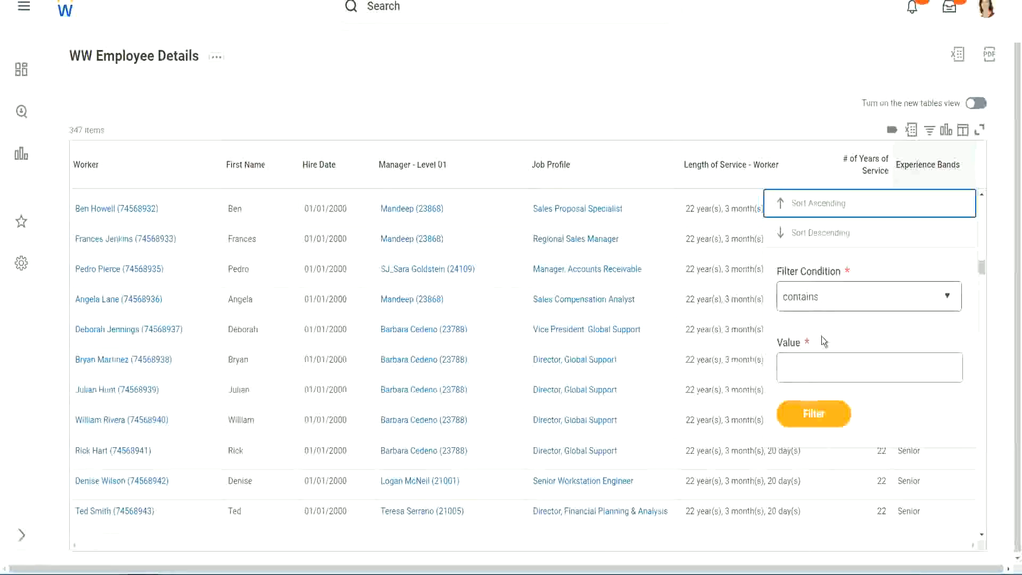
{"action": "left_click", "coordinate": [810, 358]}
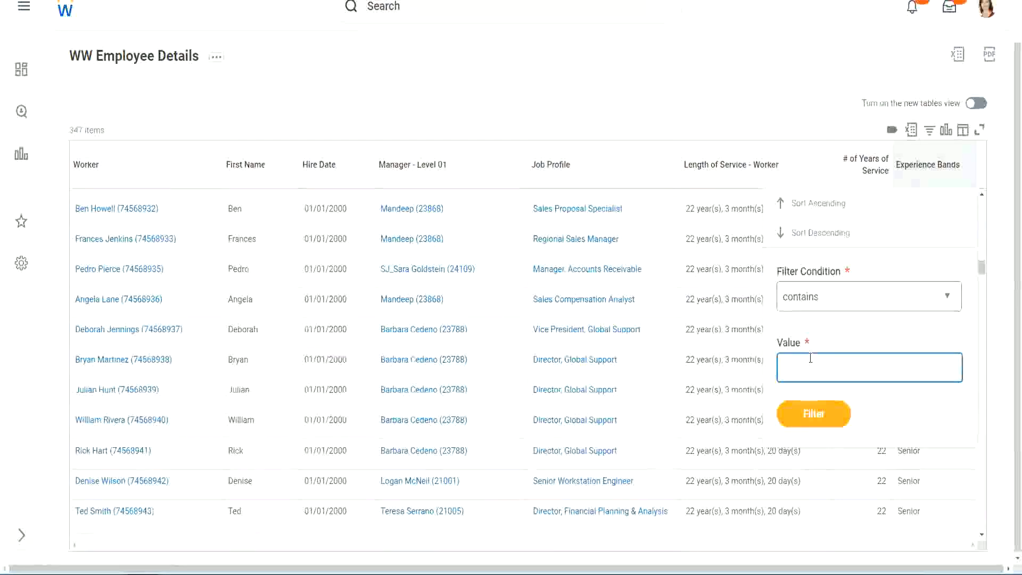
{"action": "type", "text": "Amate"}
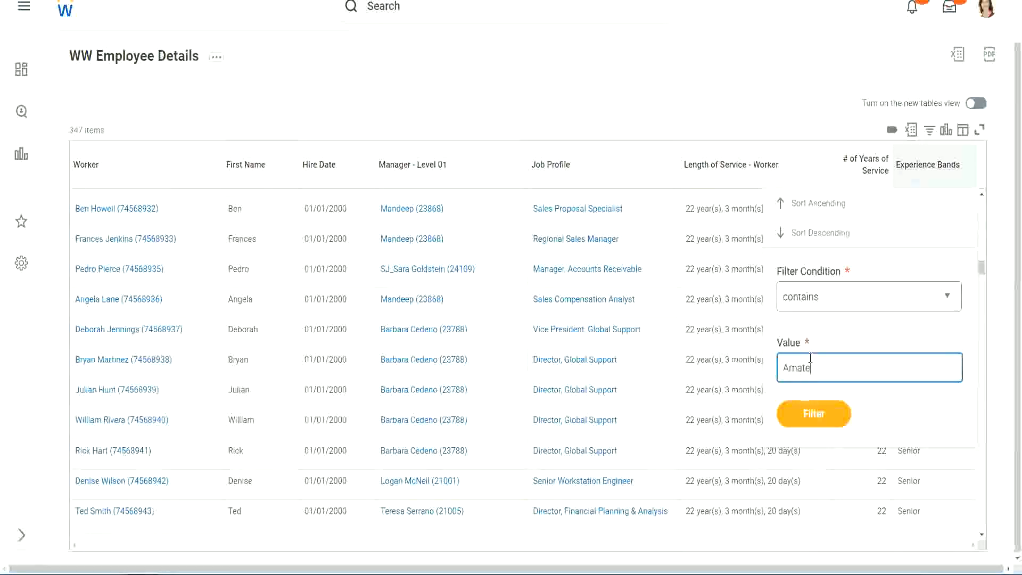
{"action": "type", "text": "ur"}
{"action": "left_click", "coordinate": [804, 417]}
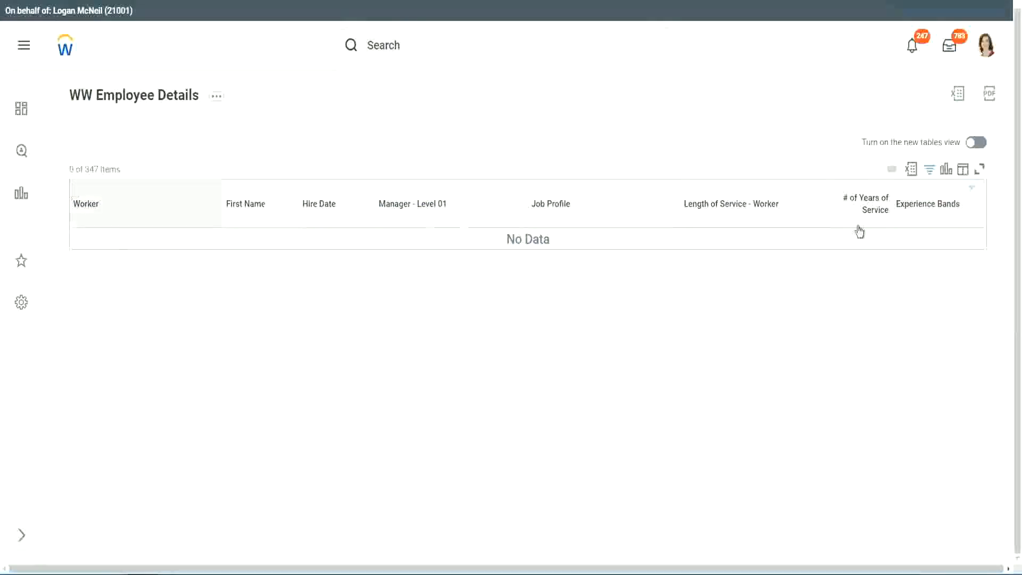
Change the Experience Bands filter value to Legend and apply it
{"action": "left_click", "coordinate": [921, 205]}
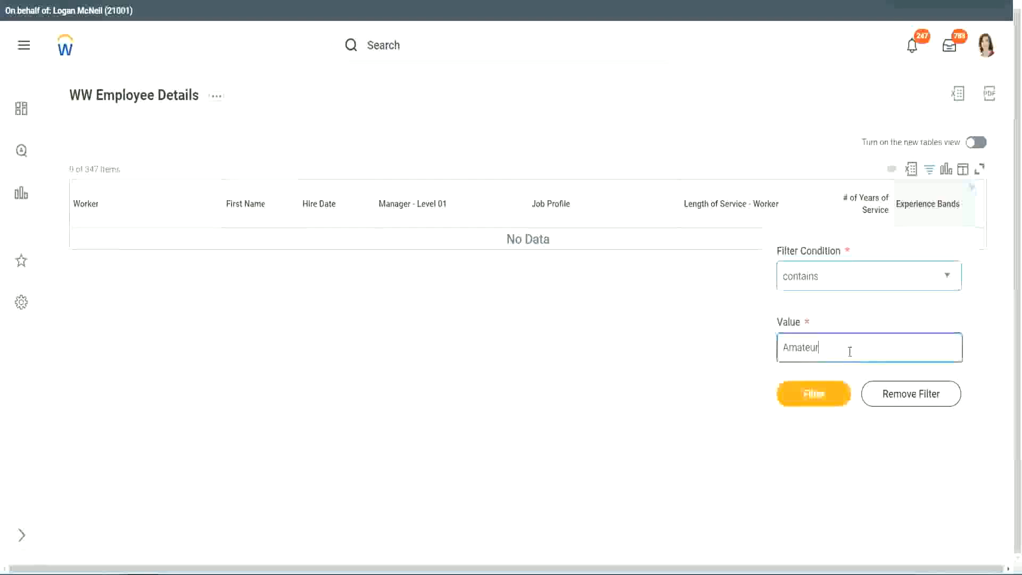
{"action": "key", "text": "ctrl+a"}
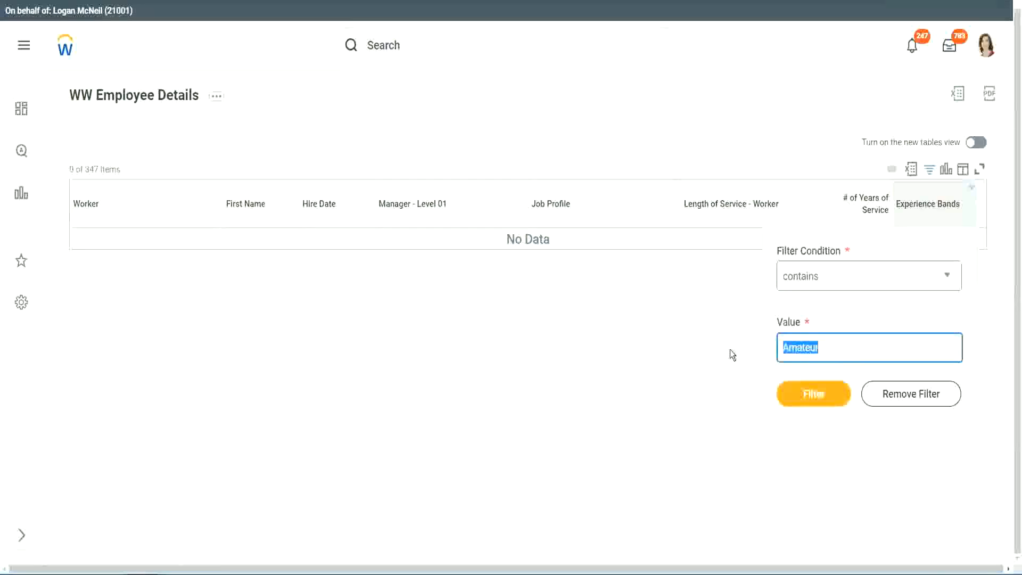
{"action": "key", "text": "Return"}
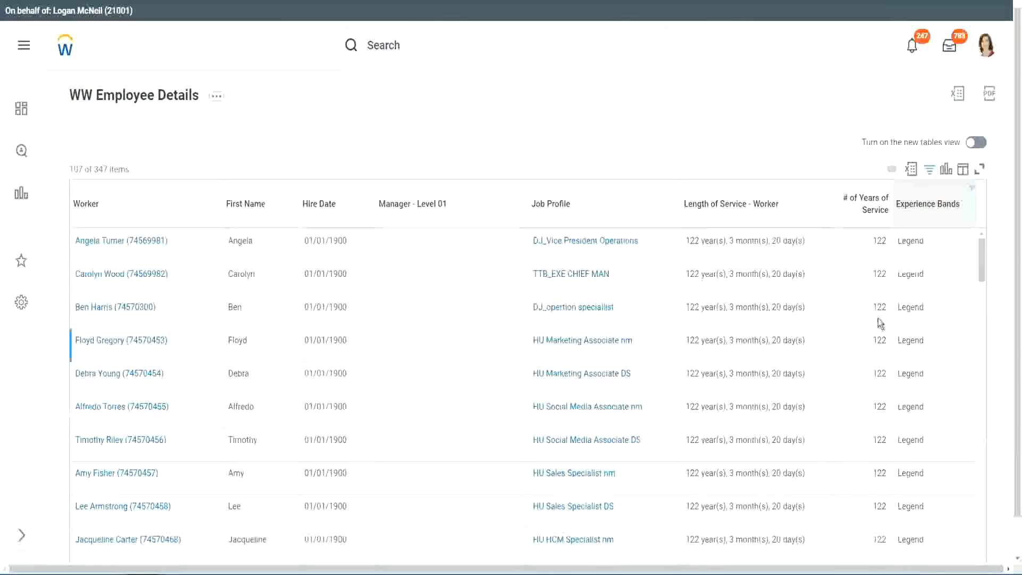
Examine the hire dates and years of service throughout the Legend rows, down to the last workers listed
{"action": "scroll", "coordinate": [878, 322], "scroll_direction": "down", "scroll_amount": 15}
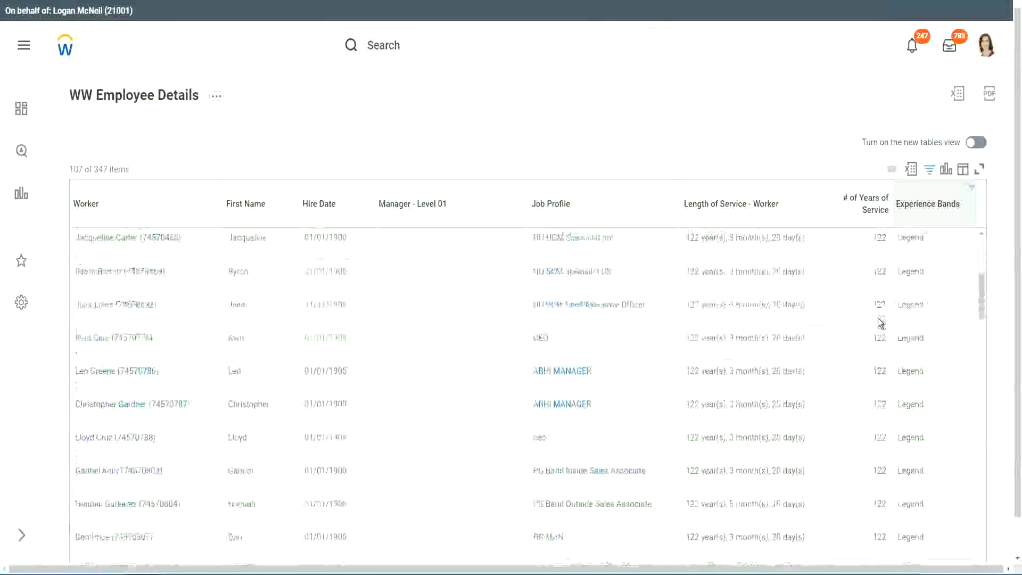
{"action": "scroll", "coordinate": [878, 318], "scroll_direction": "down", "scroll_amount": 5}
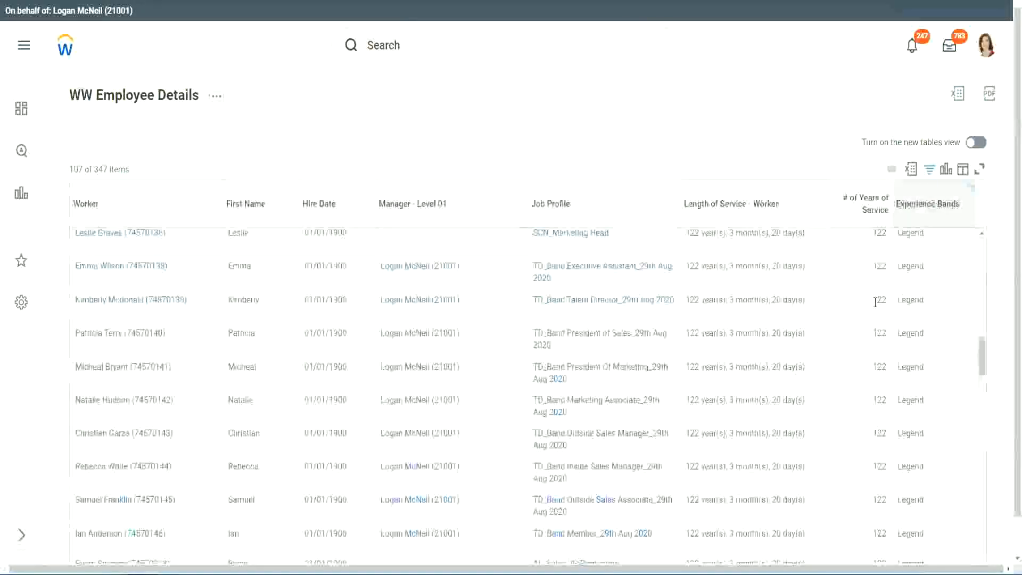
{"action": "scroll", "coordinate": [873, 305], "scroll_direction": "down", "scroll_amount": 10}
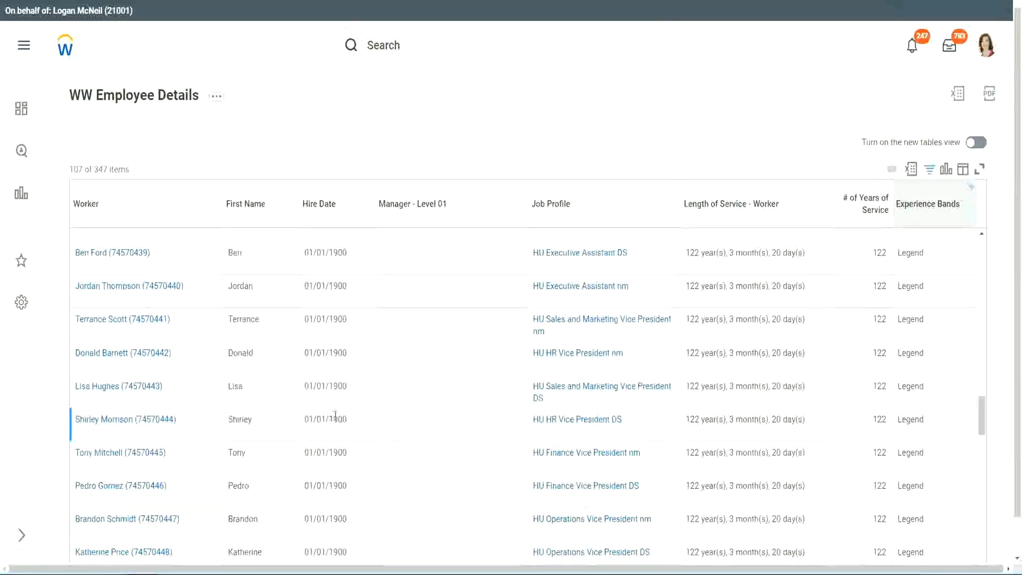
{"action": "double_click", "coordinate": [337, 420]}
{"action": "scroll", "coordinate": [870, 401], "scroll_direction": "down", "scroll_amount": 5}
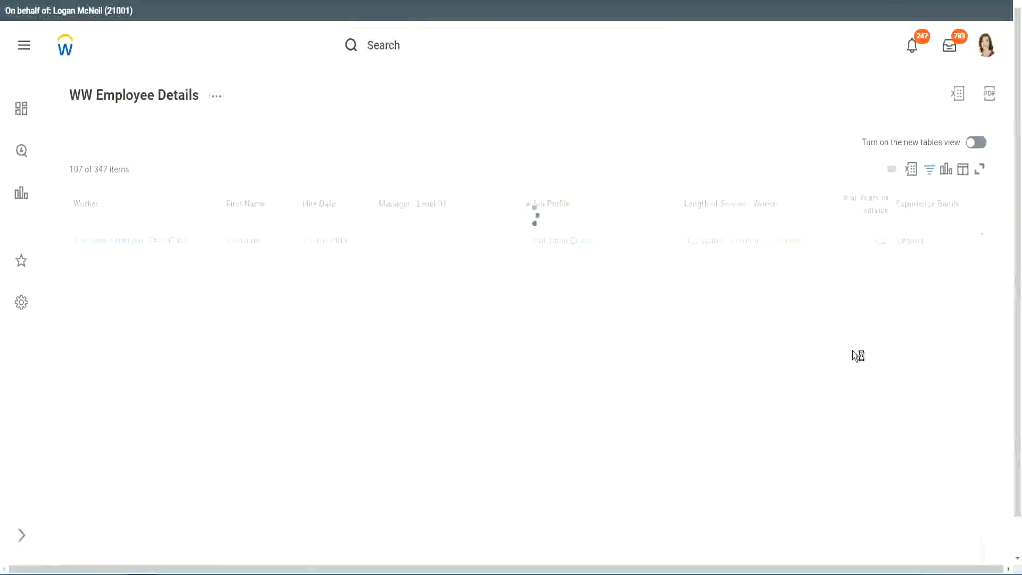
{"action": "scroll", "coordinate": [851, 351], "scroll_direction": "down", "scroll_amount": 10}
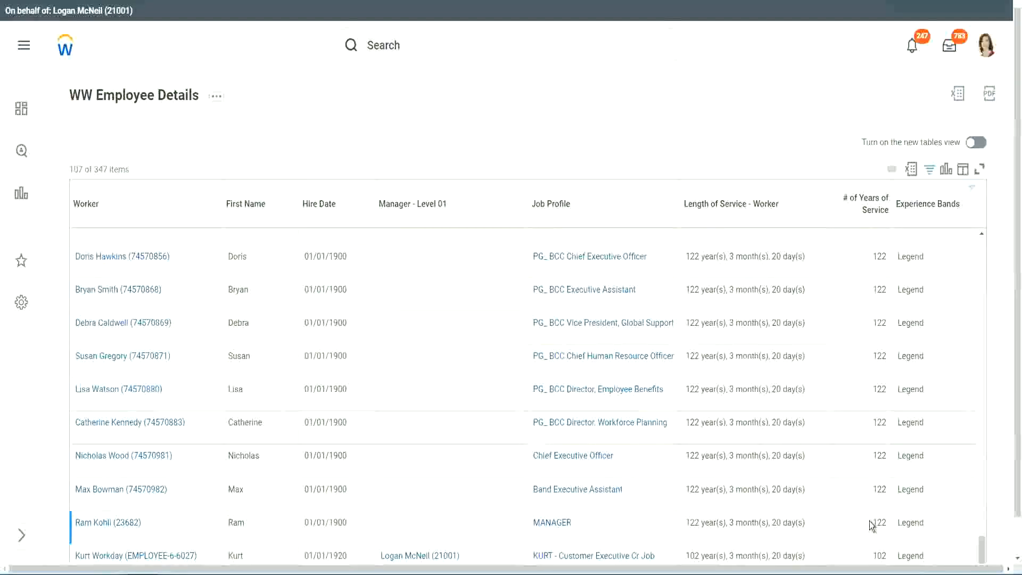
{"action": "double_click", "coordinate": [879, 555]}
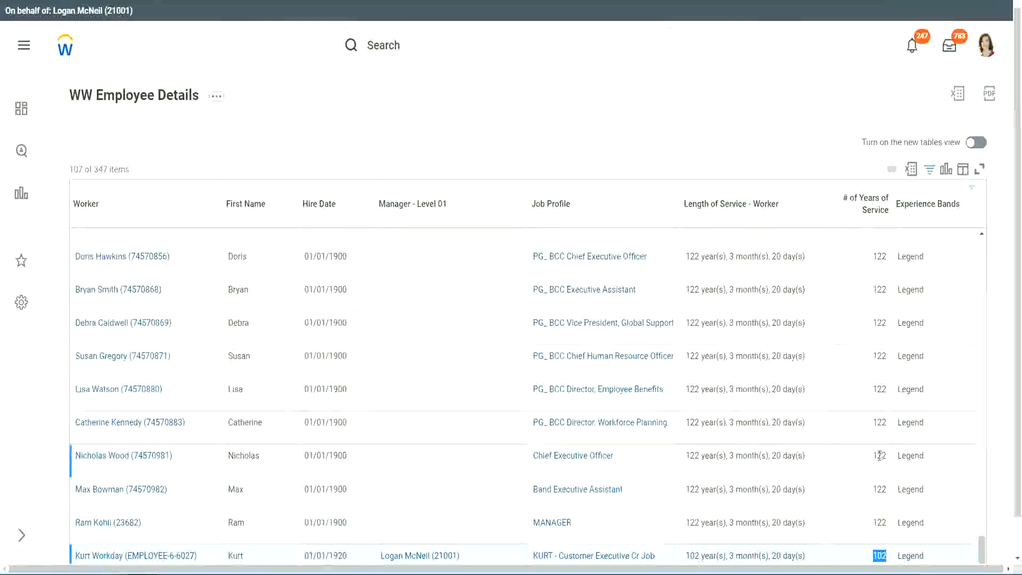
{"action": "left_click_drag", "start_coordinate": [879, 455], "coordinate": [887, 455]}
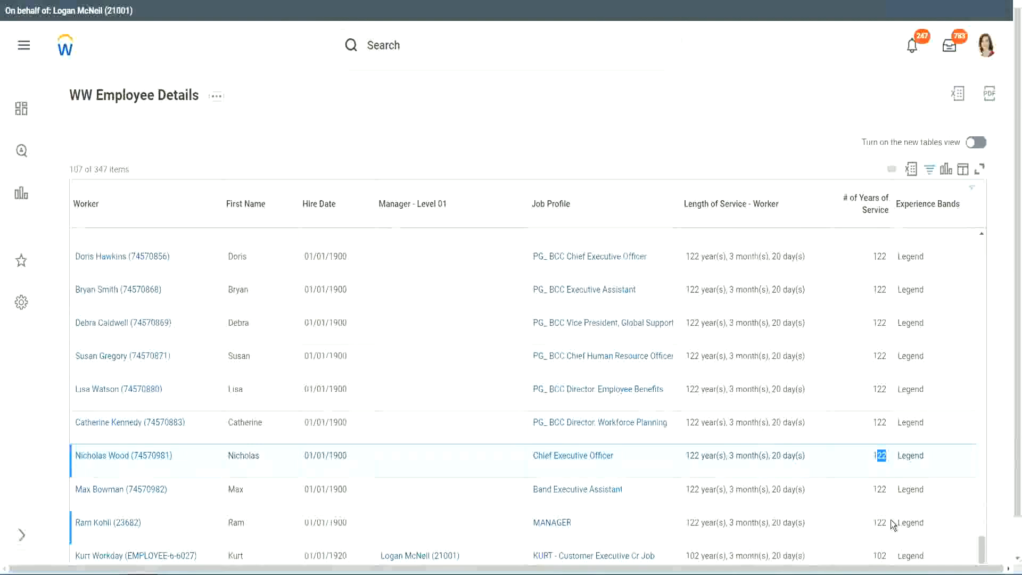
{"action": "left_click", "coordinate": [858, 423]}
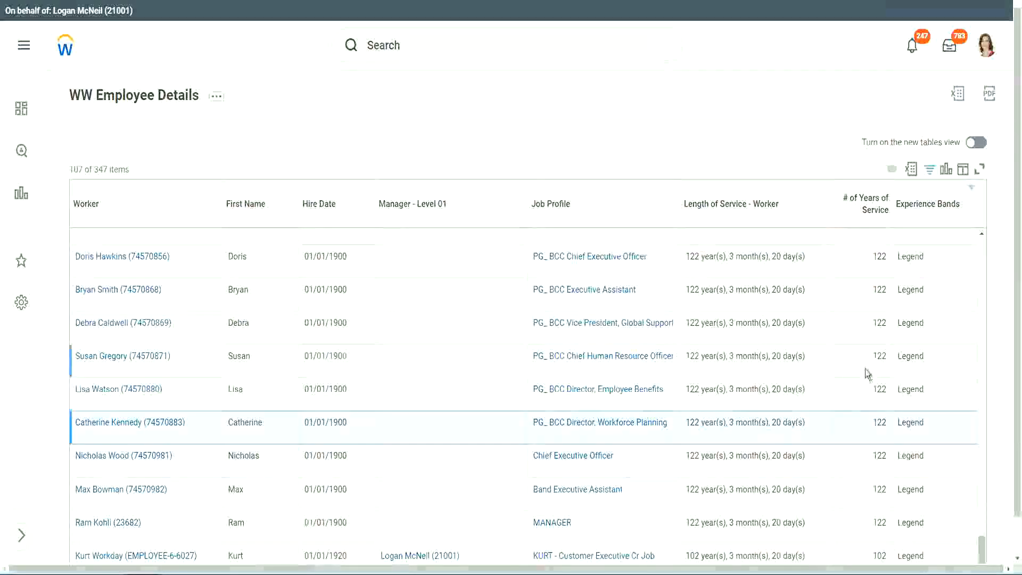
Replace the Experience Bands filter value with Experienced and apply the filter
{"action": "left_click", "coordinate": [935, 219]}
{"action": "left_click", "coordinate": [837, 408]}
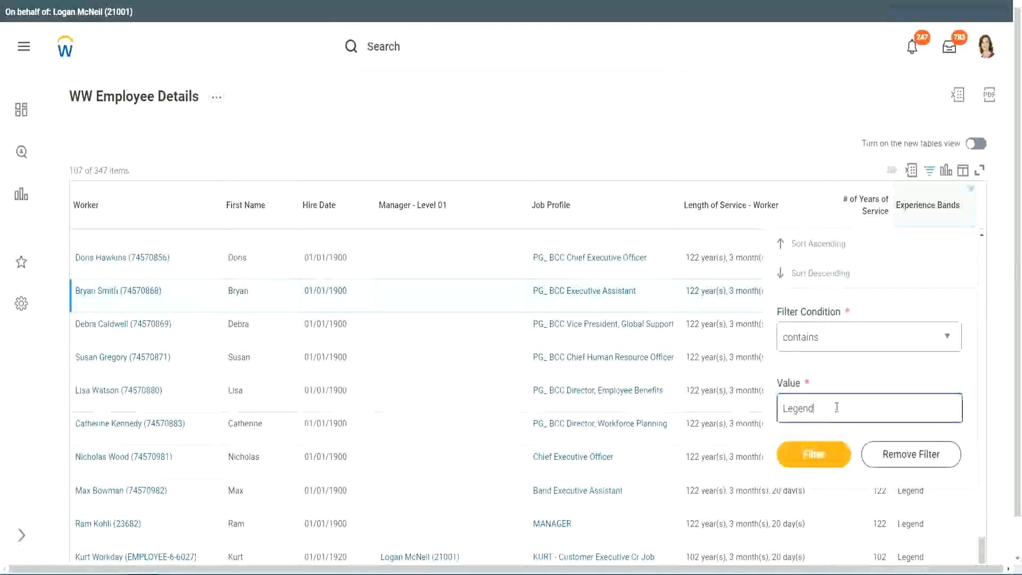
{"action": "left_click_drag", "start_coordinate": [837, 408], "coordinate": [706, 411]}
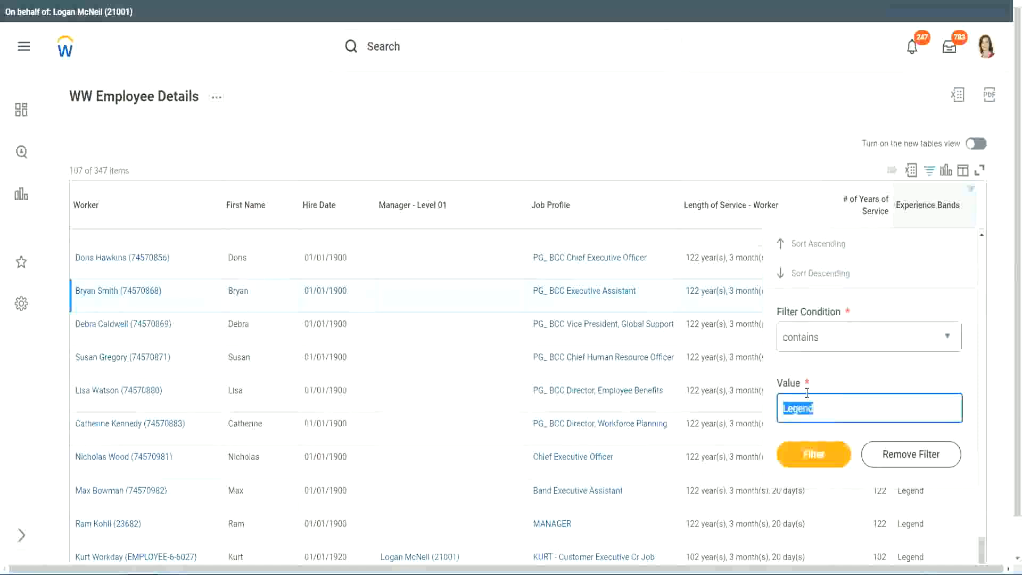
{"action": "type", "text": "Ex"}
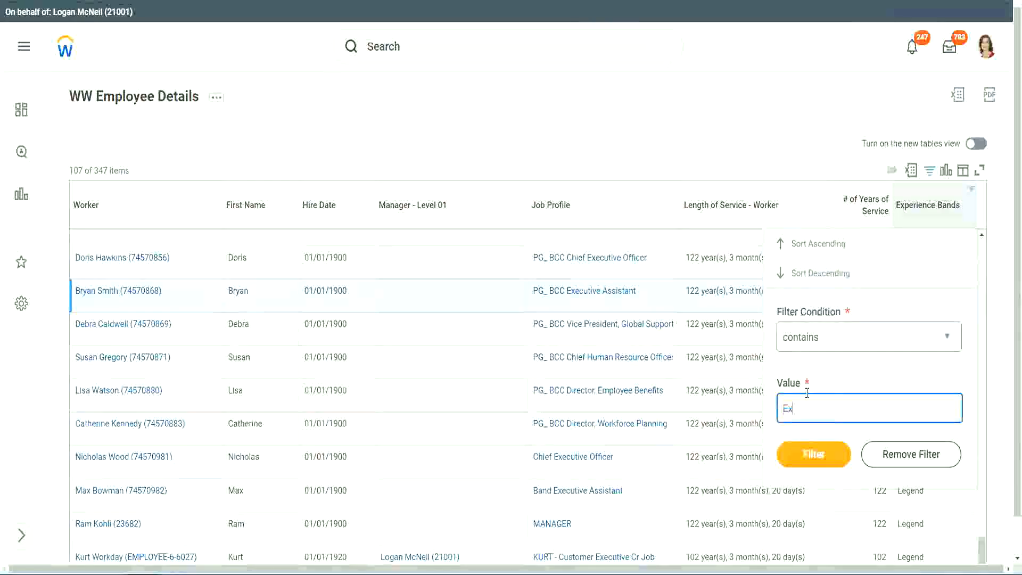
{"action": "type", "text": "per"}
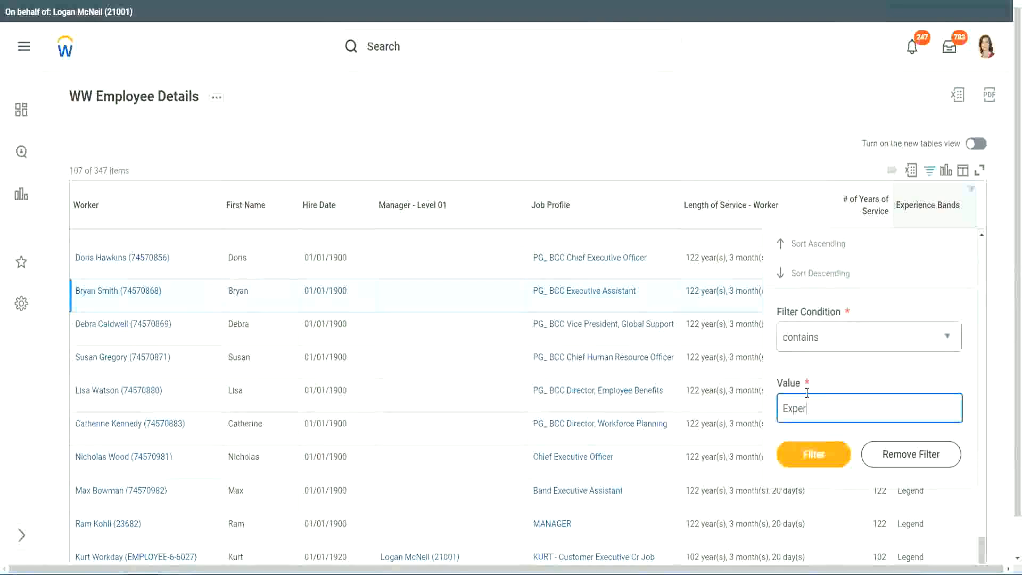
{"action": "type", "text": "ienced"}
{"action": "left_click", "coordinate": [813, 459]}
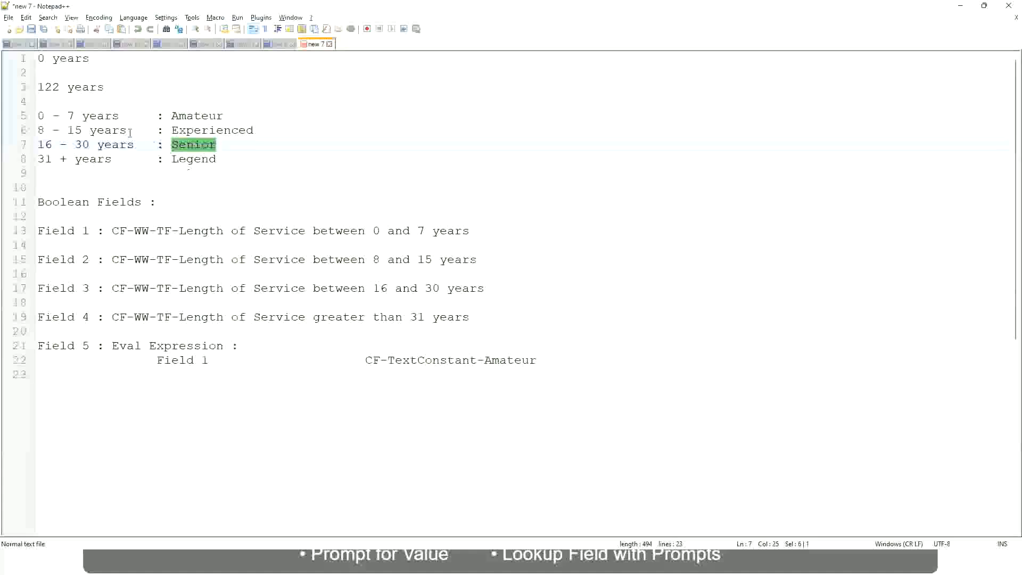
Switch to the Notepad++ notes and check the 8 - 15 years range defined for the Experienced band
{"action": "left_click_drag", "start_coordinate": [46, 131], "coordinate": [80, 131]}
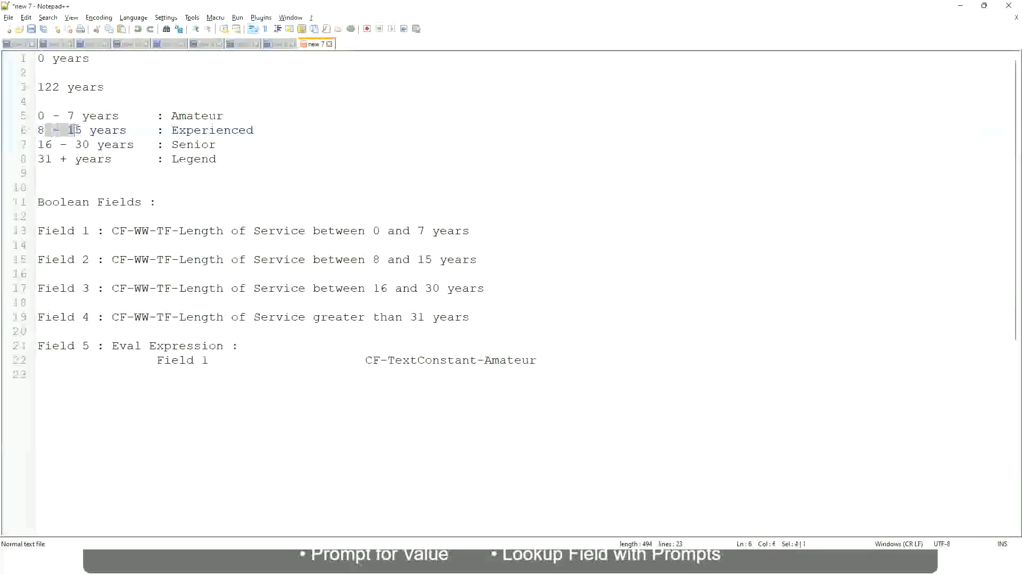
{"action": "left_click", "coordinate": [84, 131]}
{"action": "left_click", "coordinate": [117, 131]}
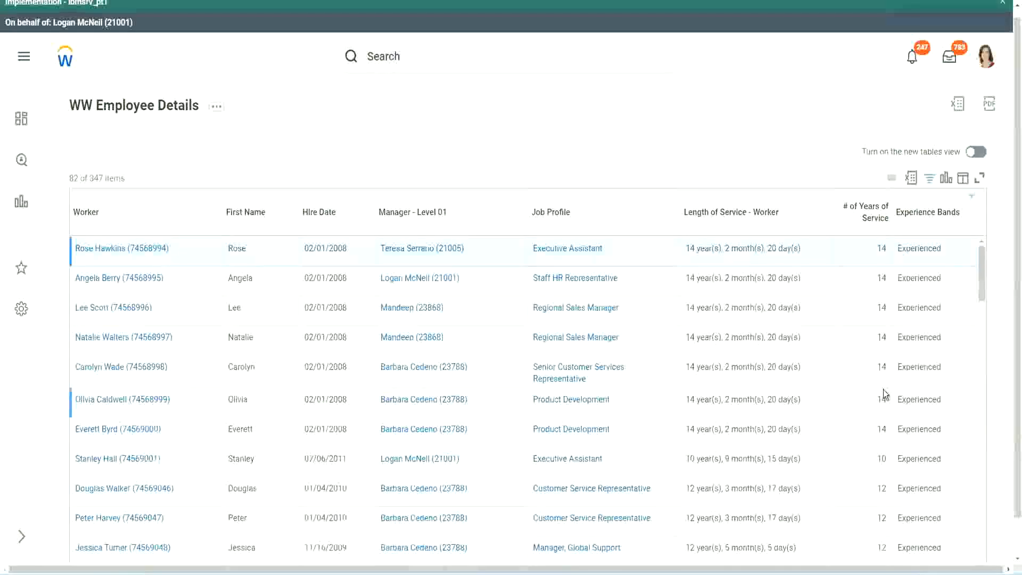
Return to the Workday report and compare the years of service with the band in the Experienced rows
{"action": "scroll", "coordinate": [883, 388], "scroll_direction": "down", "scroll_amount": 4}
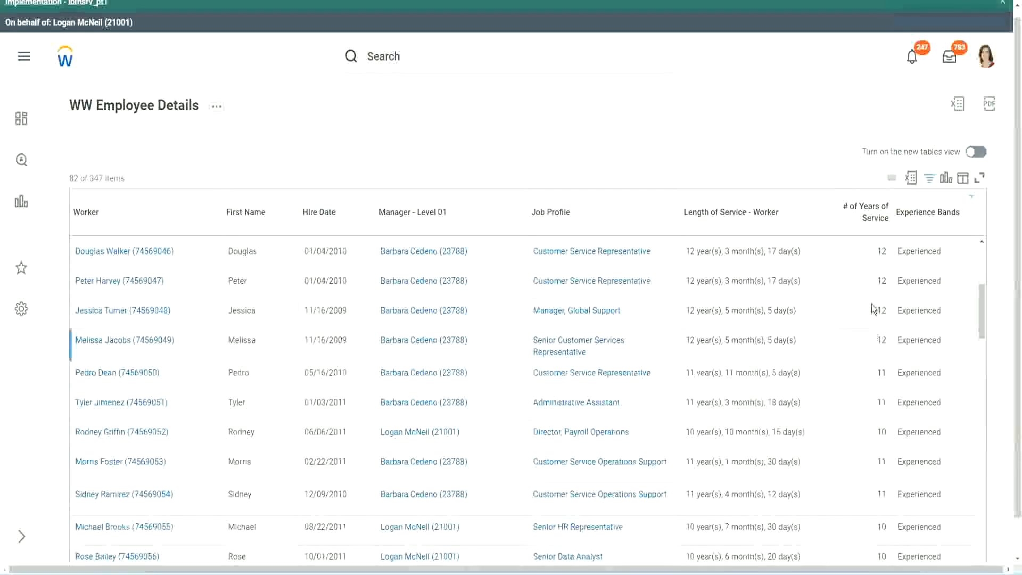
{"action": "double_click", "coordinate": [920, 281]}
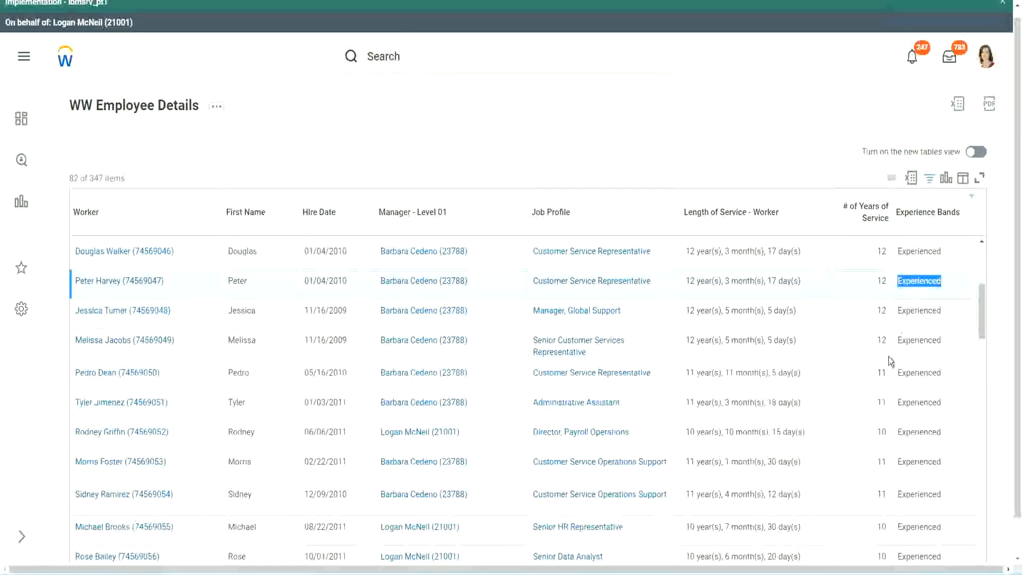
{"action": "scroll", "coordinate": [878, 373], "scroll_direction": "down", "scroll_amount": 2}
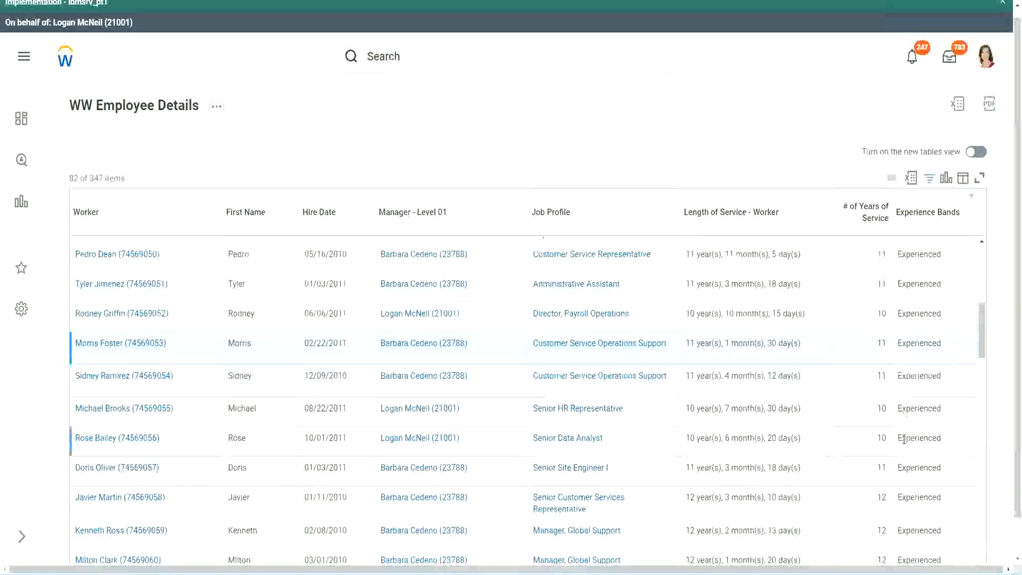
{"action": "scroll", "coordinate": [904, 439], "scroll_direction": "down", "scroll_amount": 6}
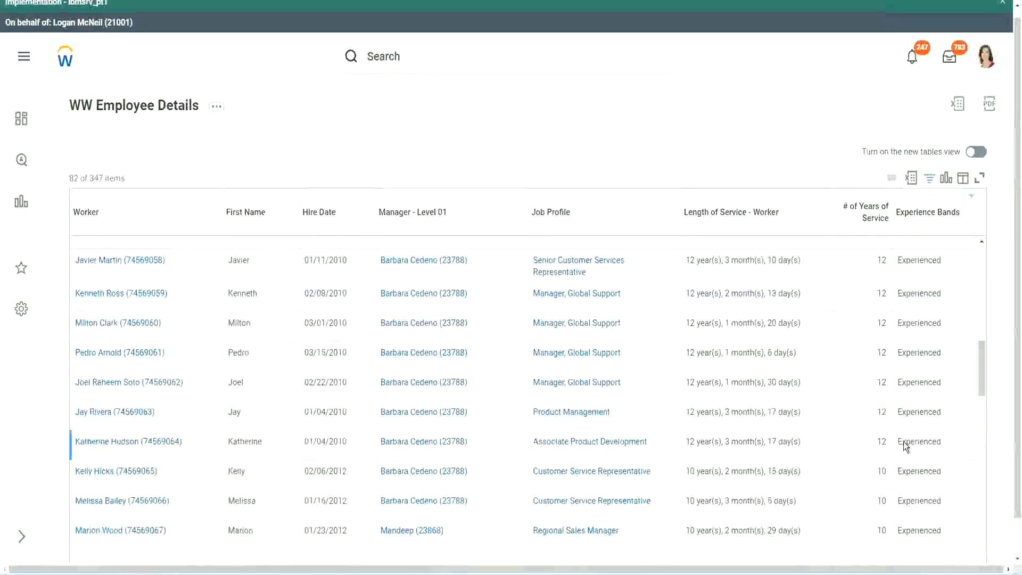